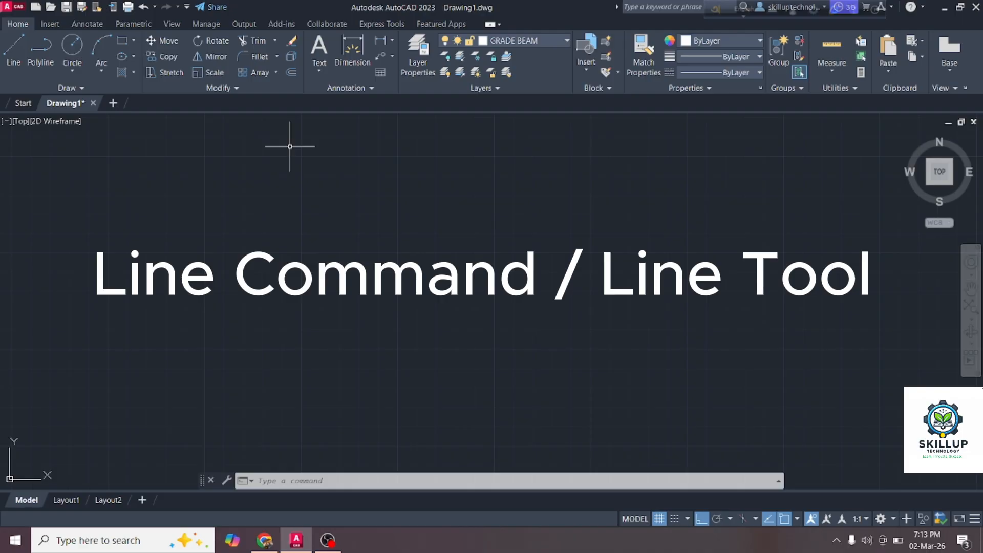
Draw a single horizontal line freehand across the upper part of the empty drawing area
type("li")
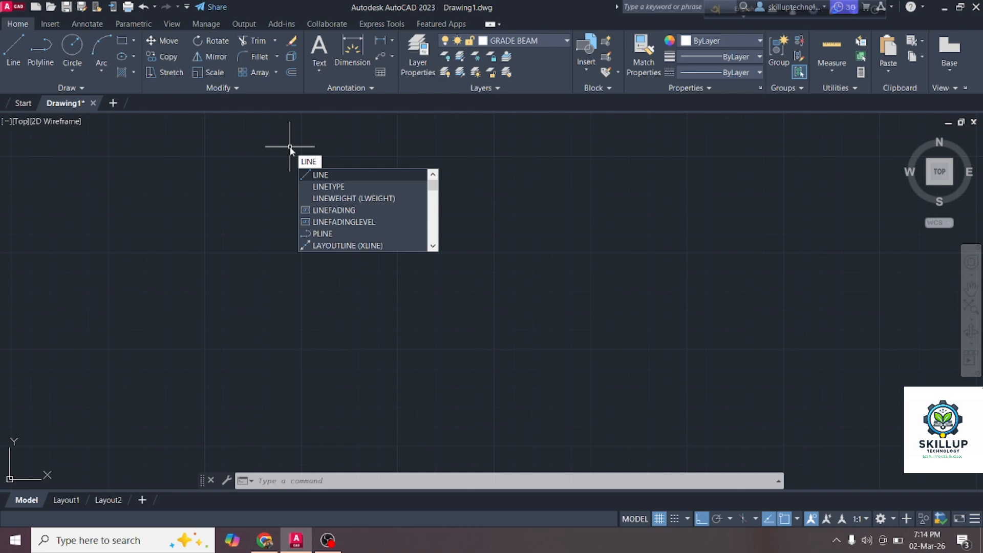
key("Return")
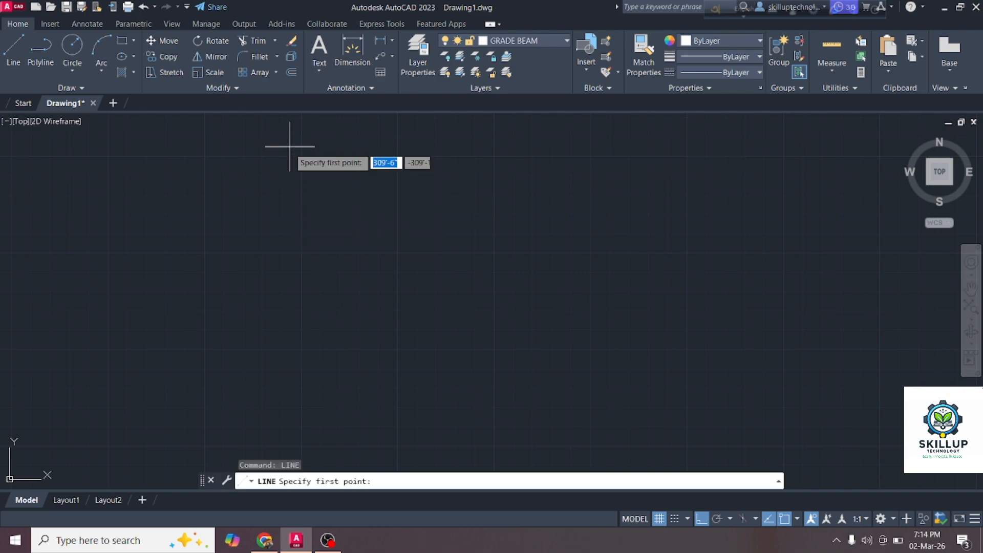
left_click(251, 167)
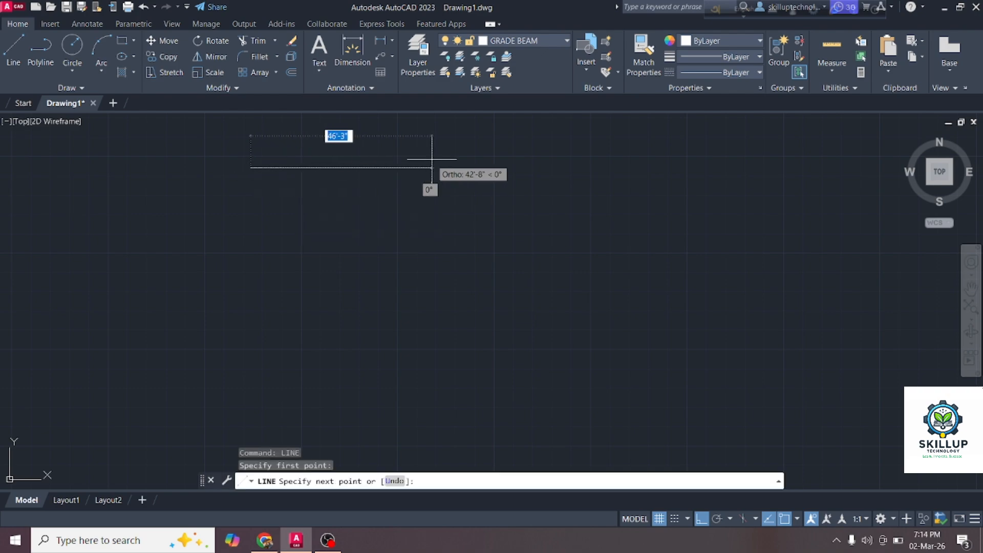
left_click(537, 167)
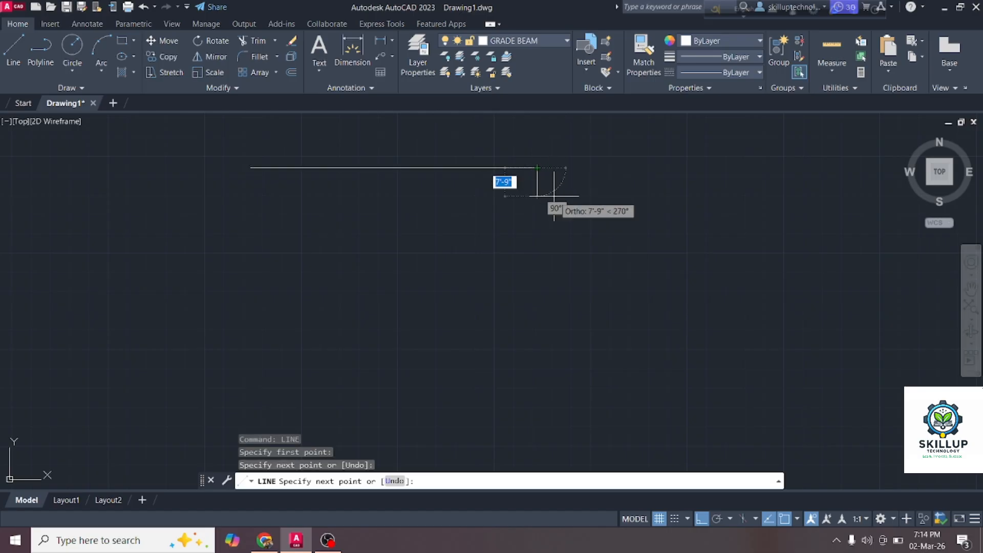
key("Return")
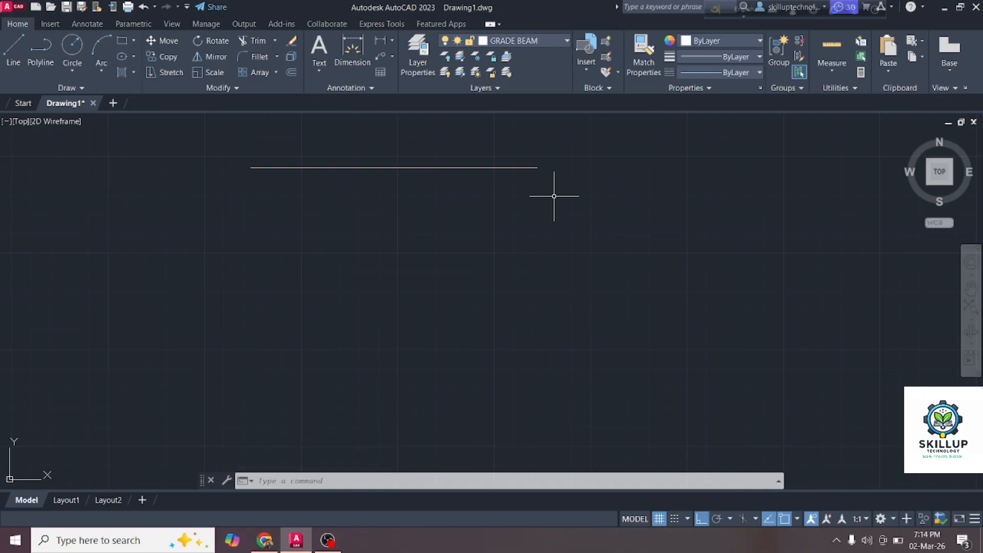
Draw a 100' horizontal line to the right, just below the first line
type("LINE")
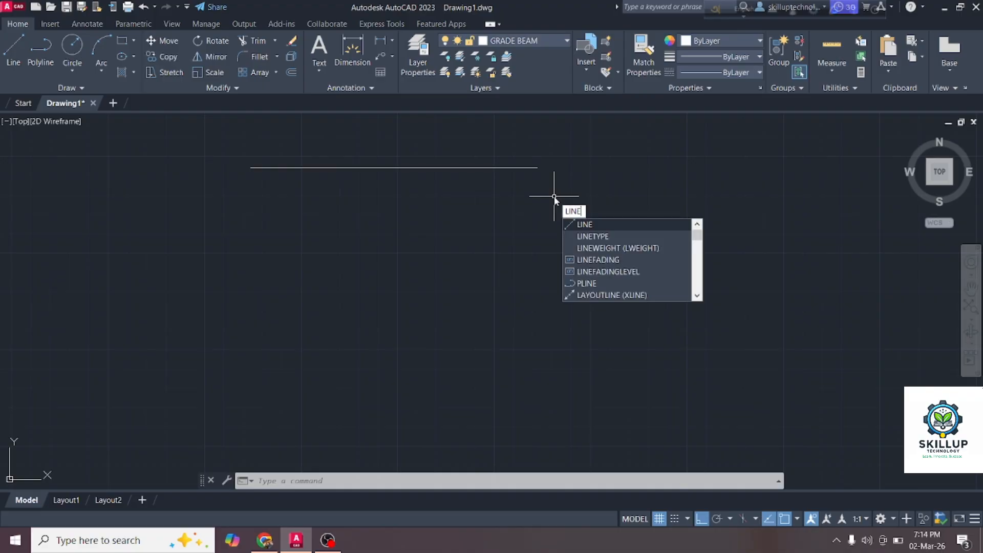
key("Return")
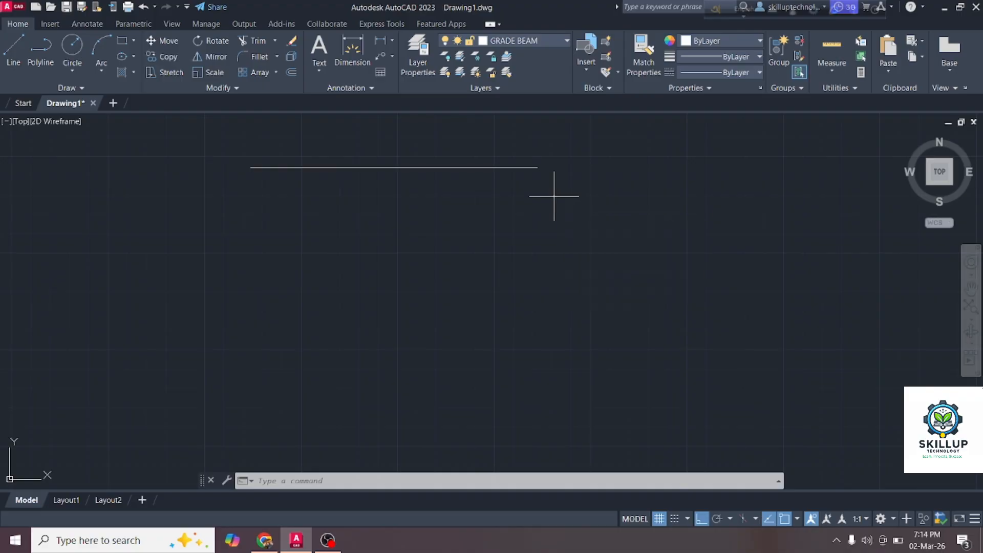
left_click(259, 214)
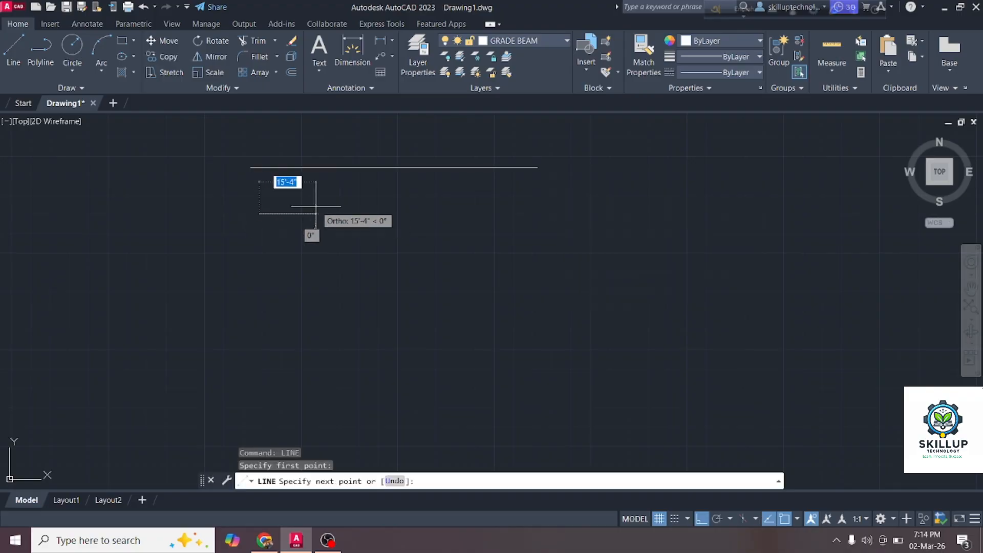
type("1")
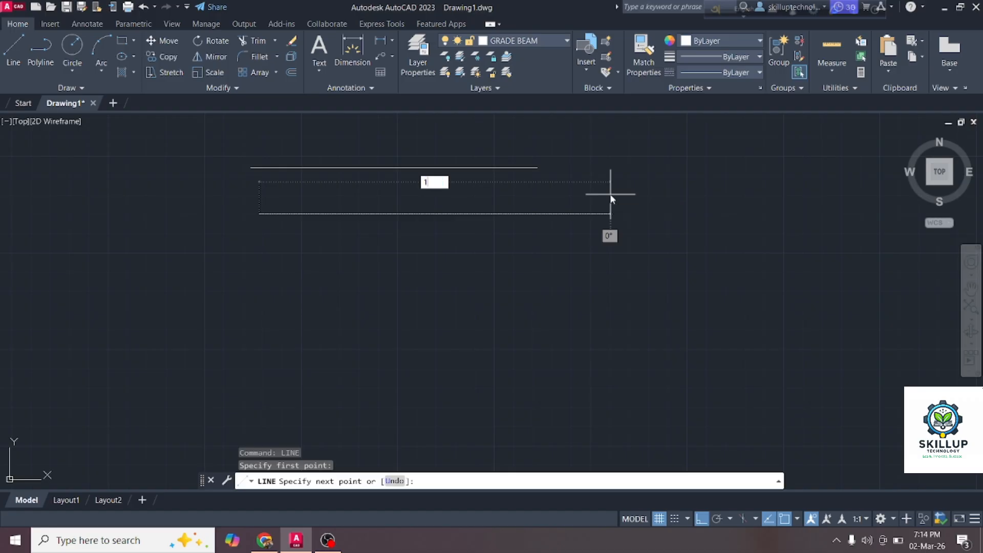
type("00")
key("Return")
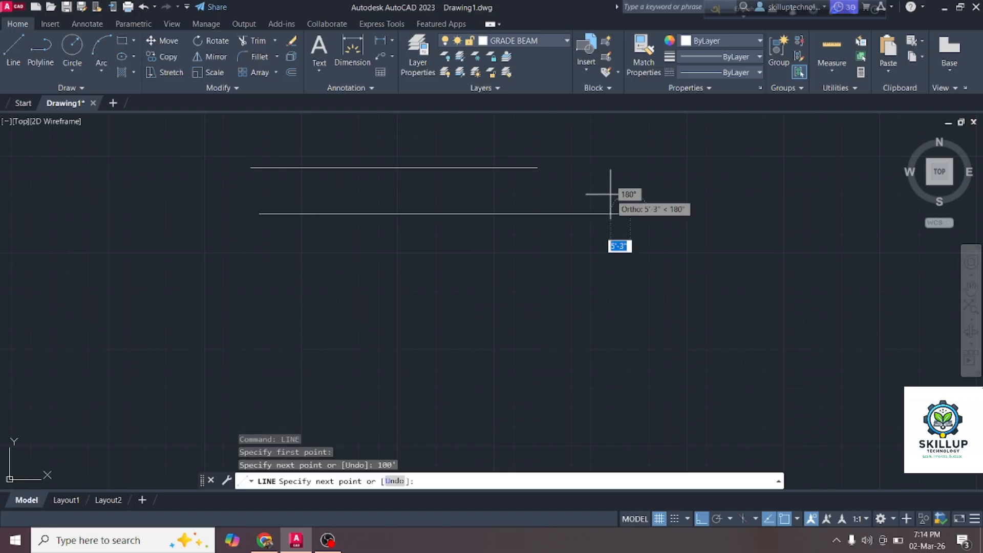
key("Return")
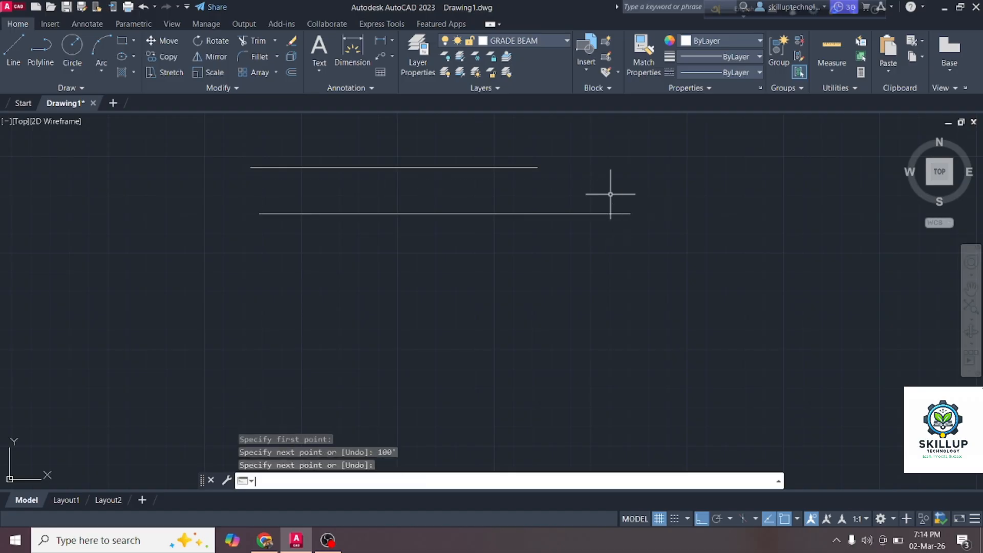
Dimension the lower line's length between its endpoints, placing the dimension line just above it
left_click(346, 41)
left_click(259, 213)
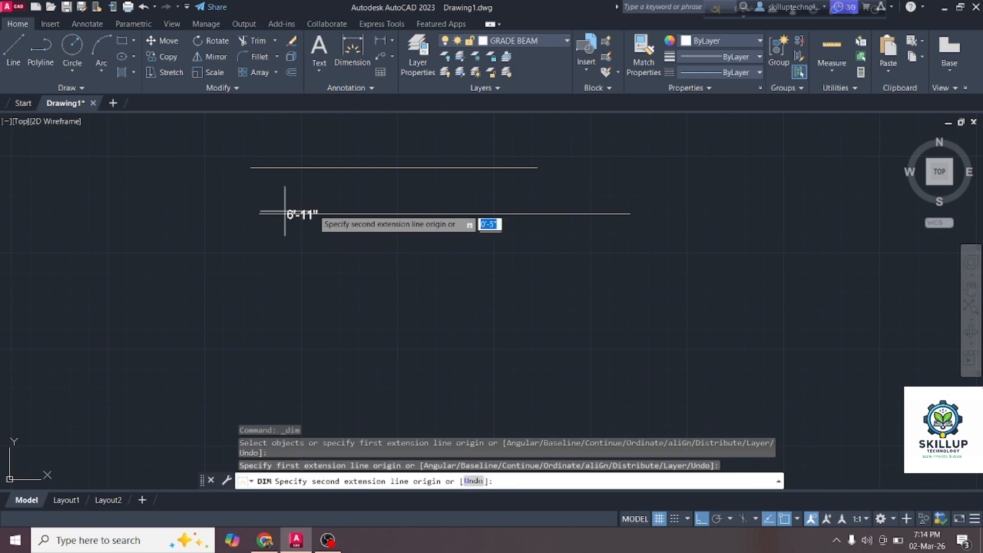
left_click(629, 214)
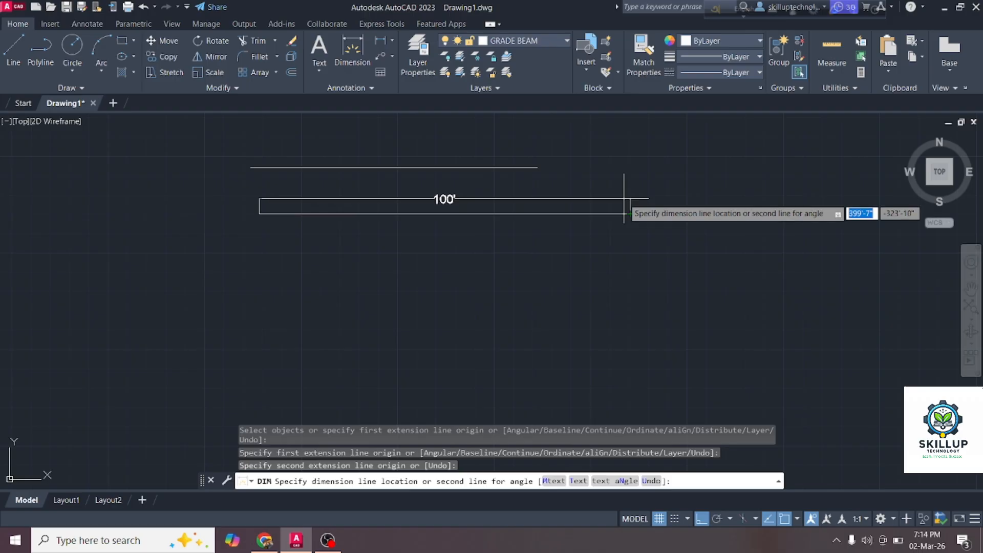
left_click(624, 199)
key("Return")
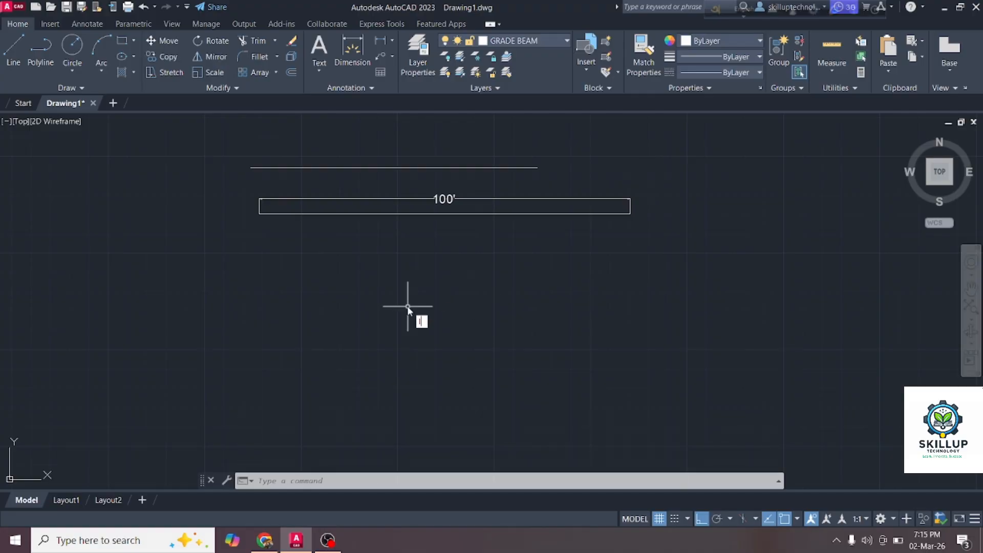
Draw a 50' by 30' rectangle from connected line segments below the dimensioned line
key("Return")
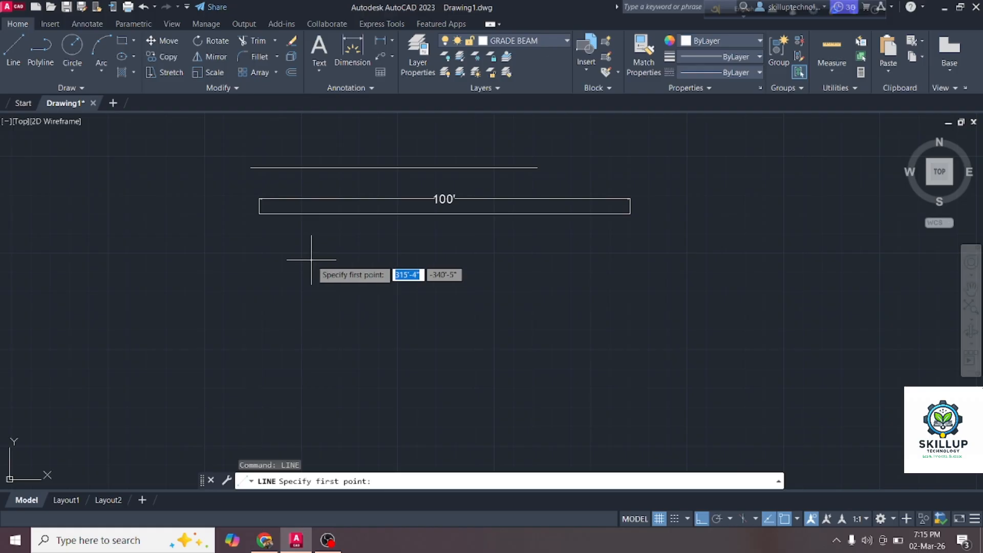
left_click(311, 260)
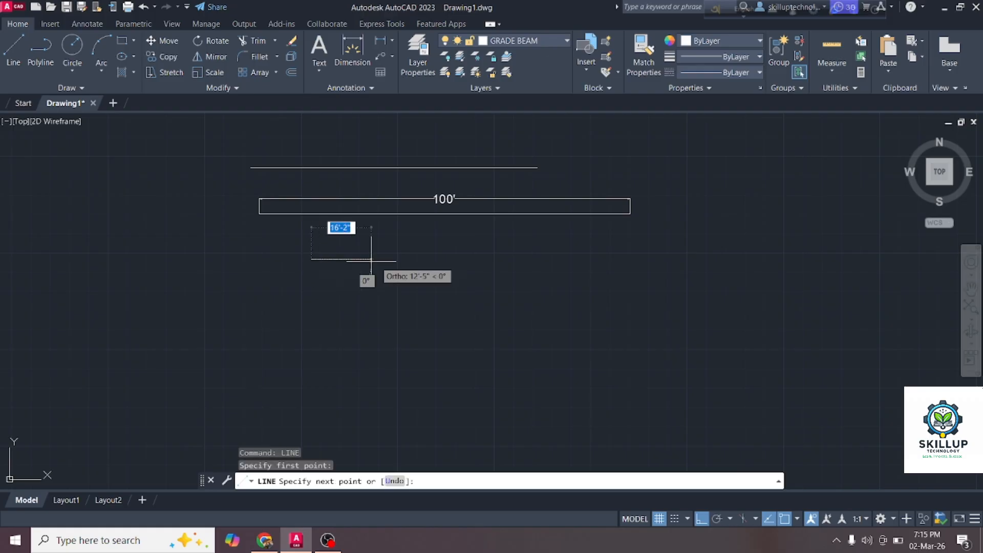
type("5")
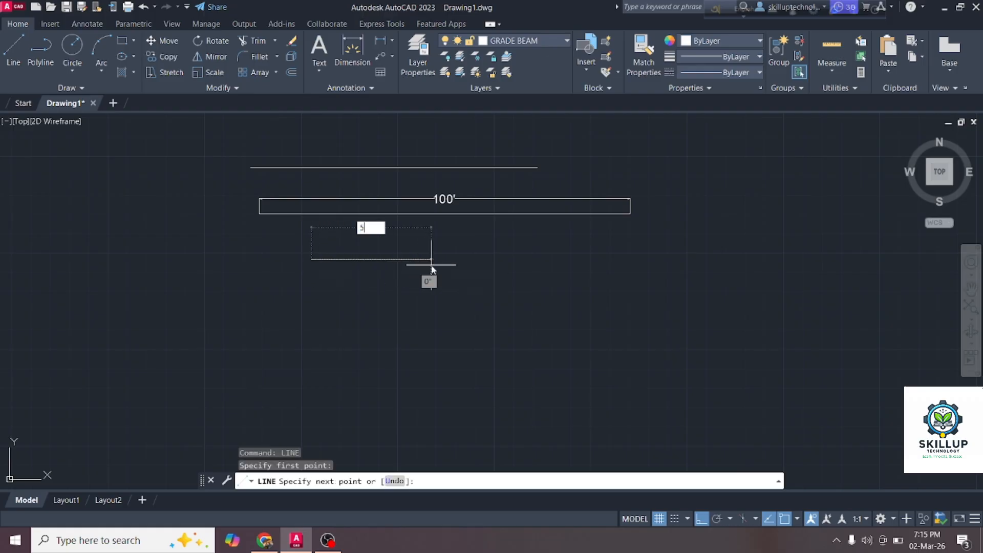
type("0'")
key("Return")
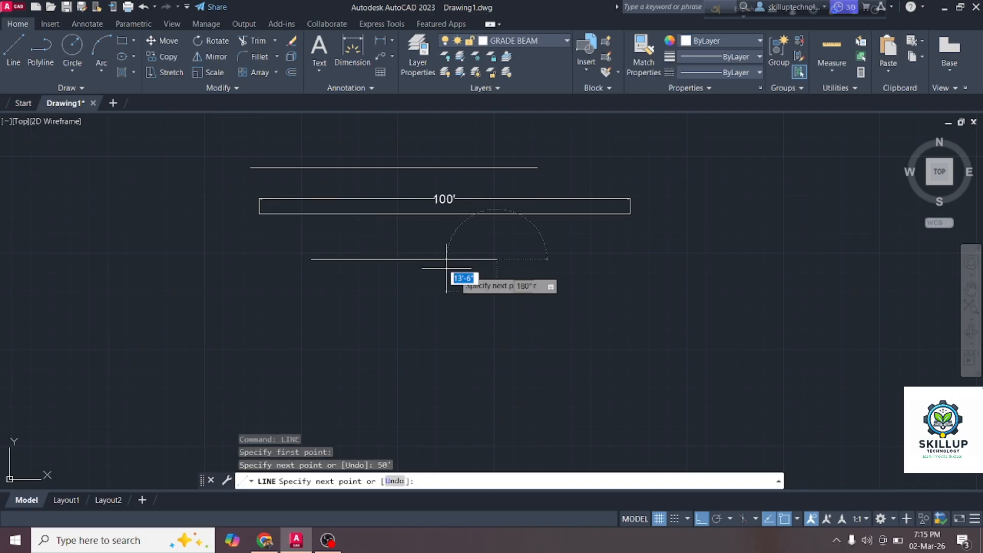
type("30'")
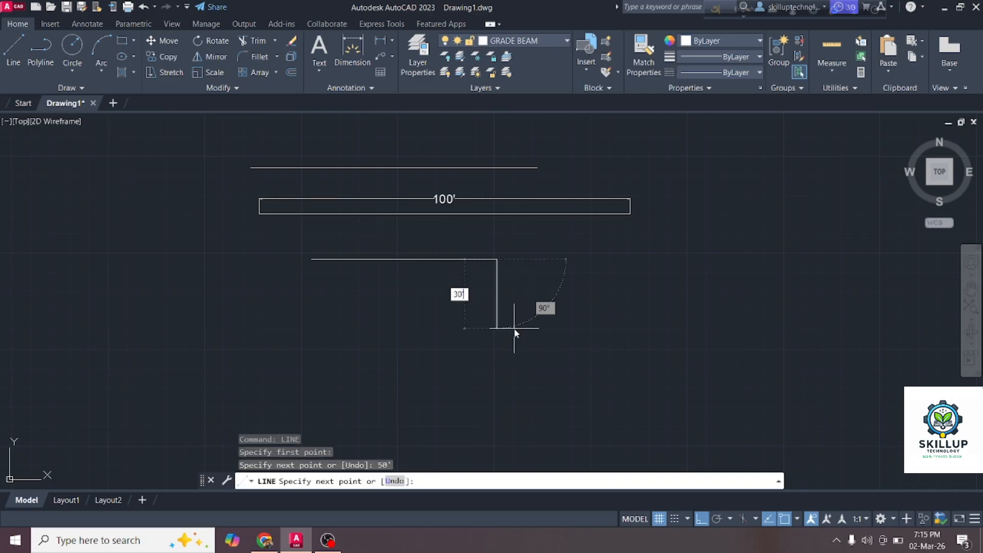
key("Return")
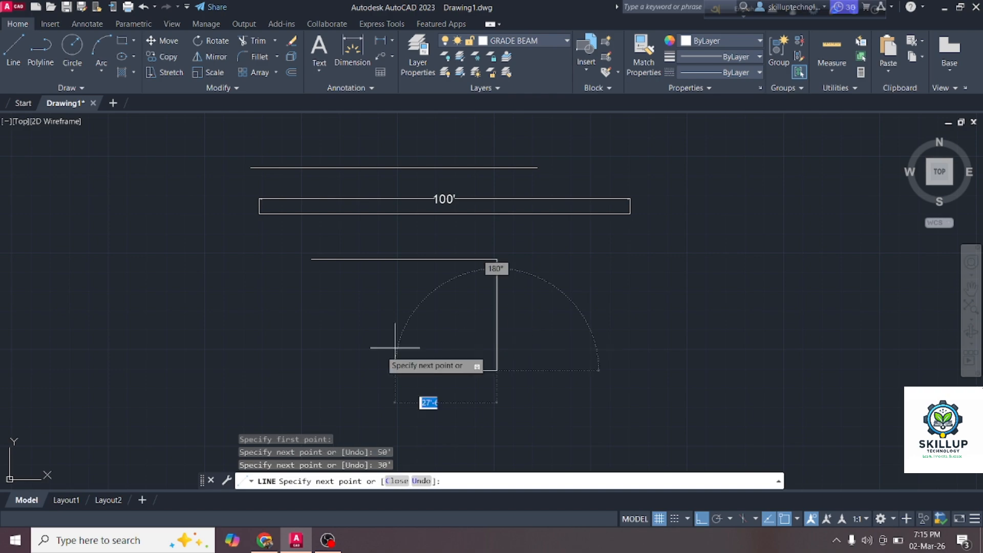
type("5")
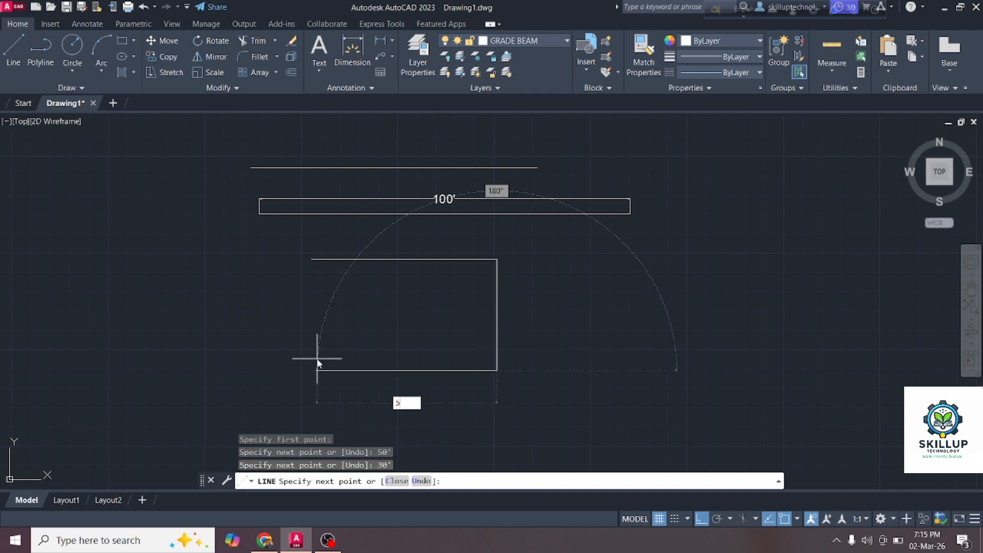
type("0'")
key("Return")
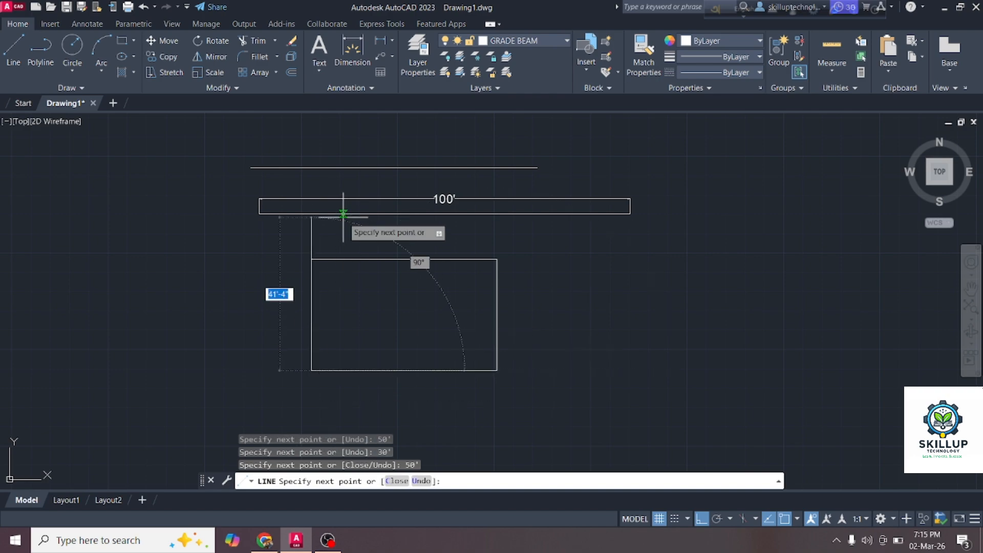
type("30")
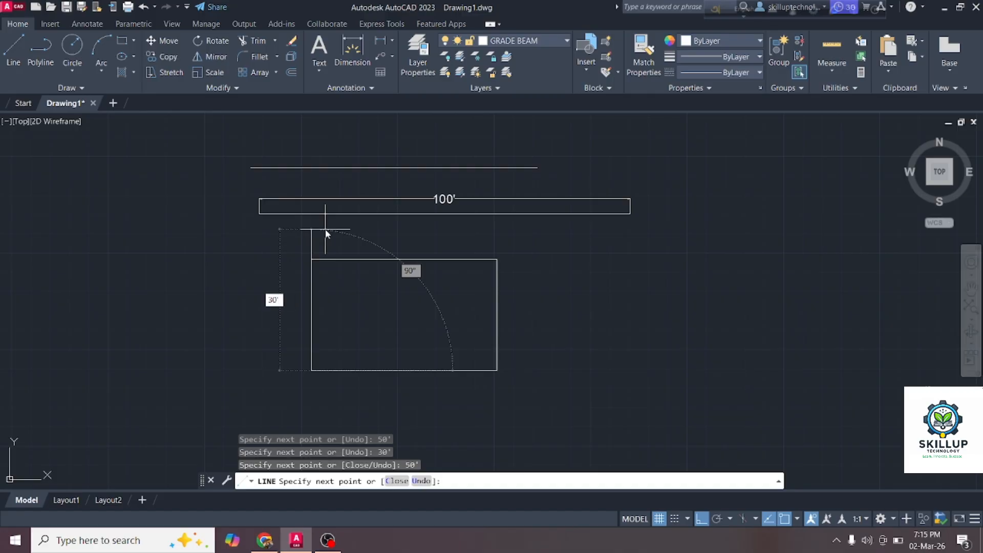
key("Return")
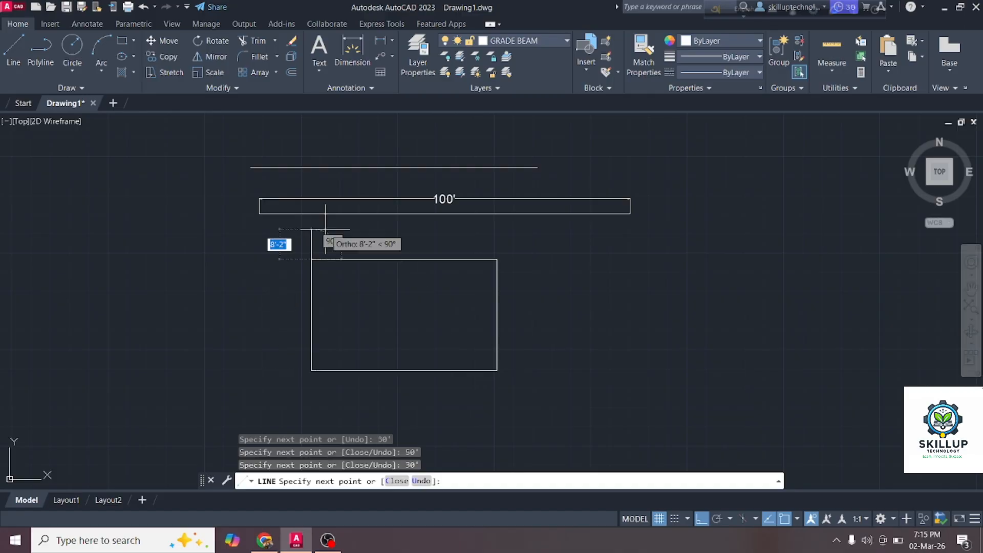
key("Return")
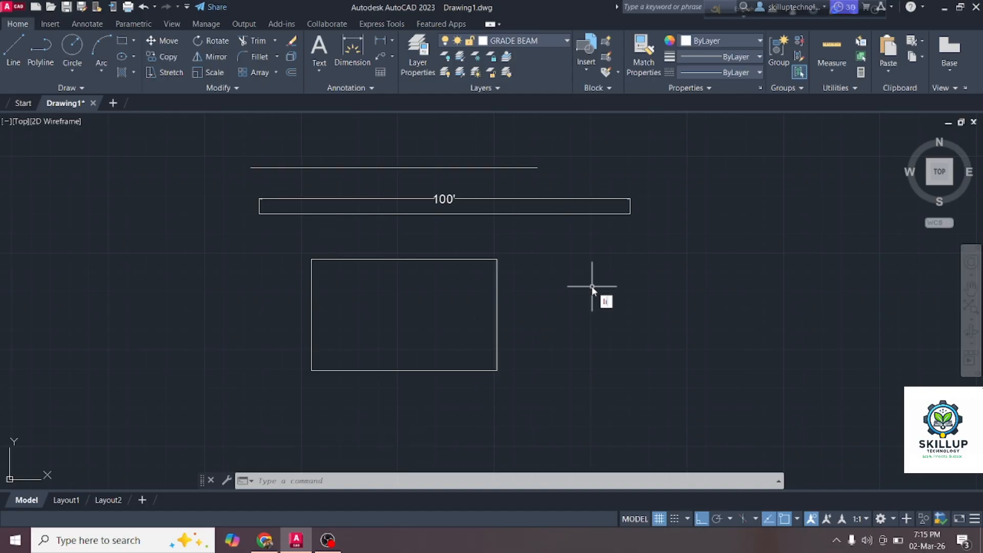
Draw a right triangle beside the rectangle with a 50' horizontal side, a 50' vertical side and a diagonal back to its start point
type("LINE")
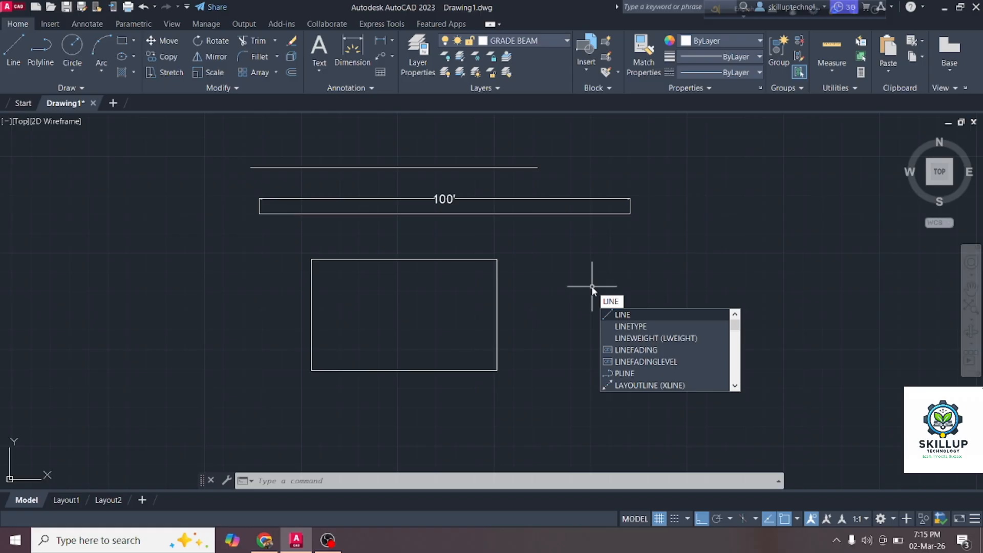
key("Return")
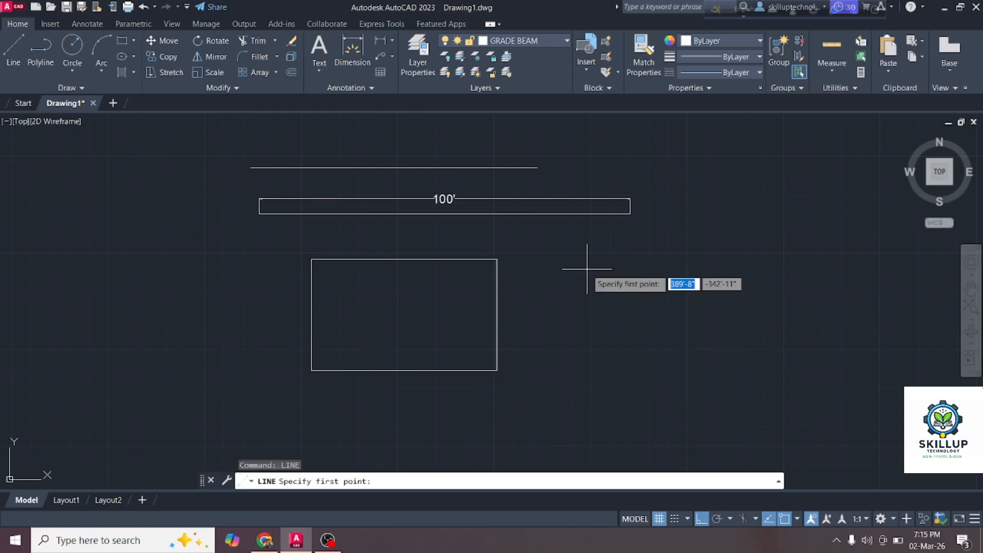
left_click(587, 268)
type("5")
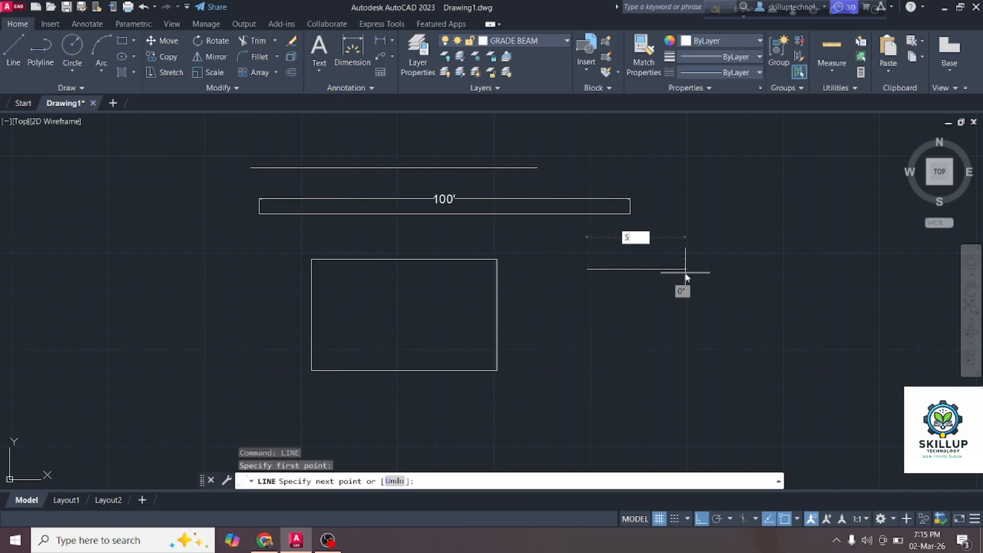
type("0")
key("Return")
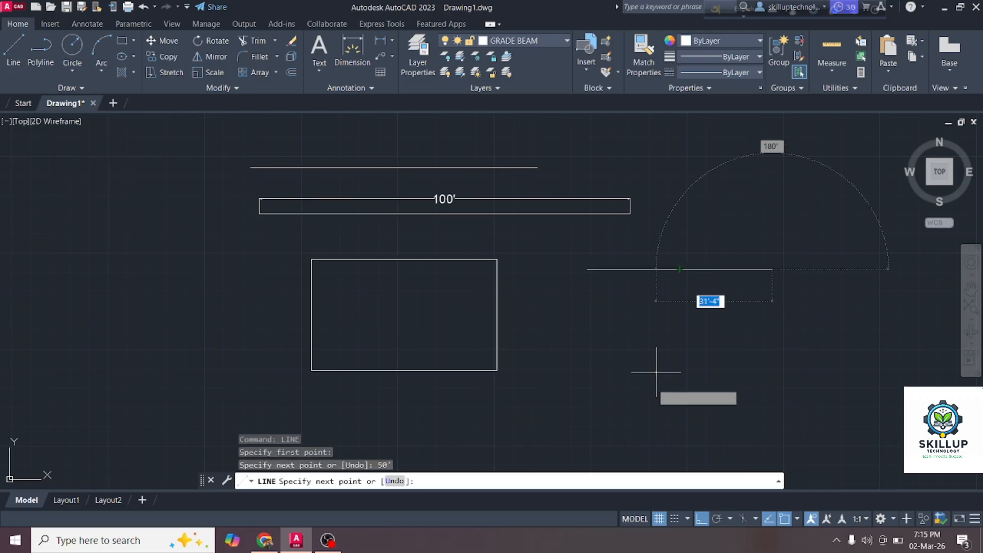
type("50")
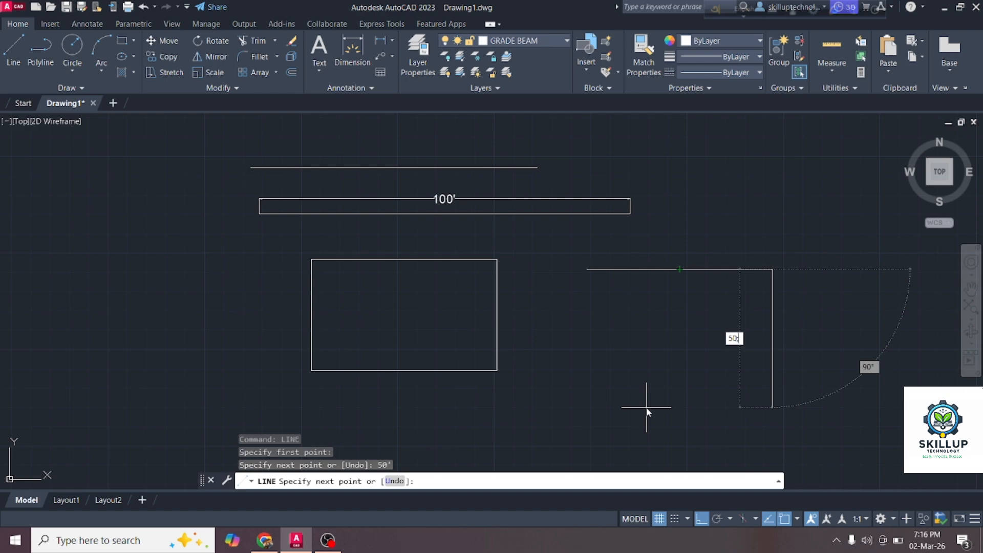
key("Return")
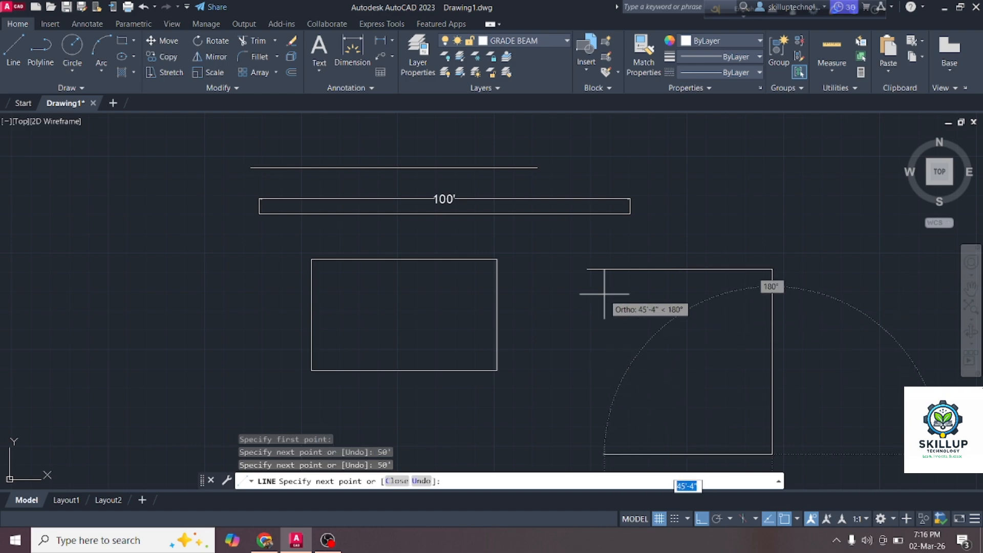
left_click(587, 269)
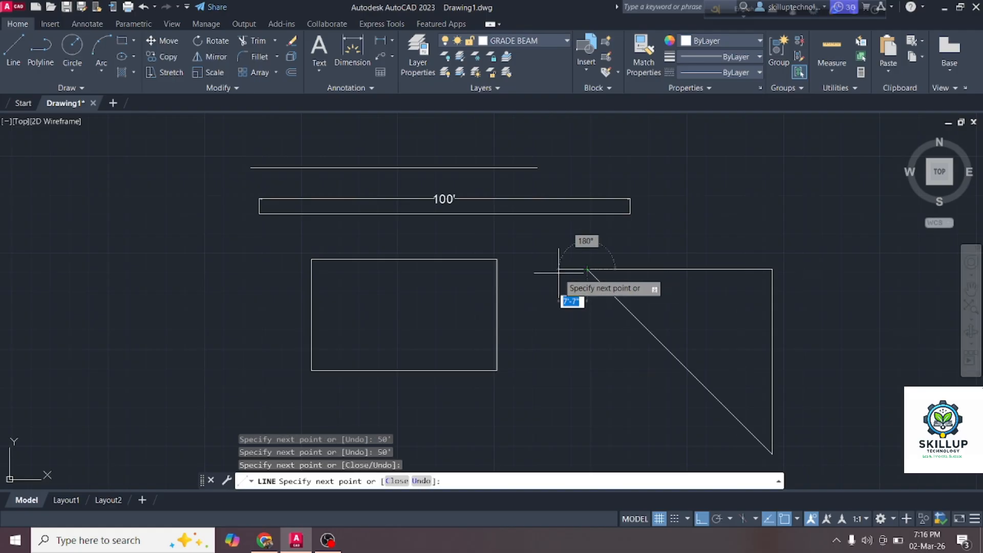
key("Return")
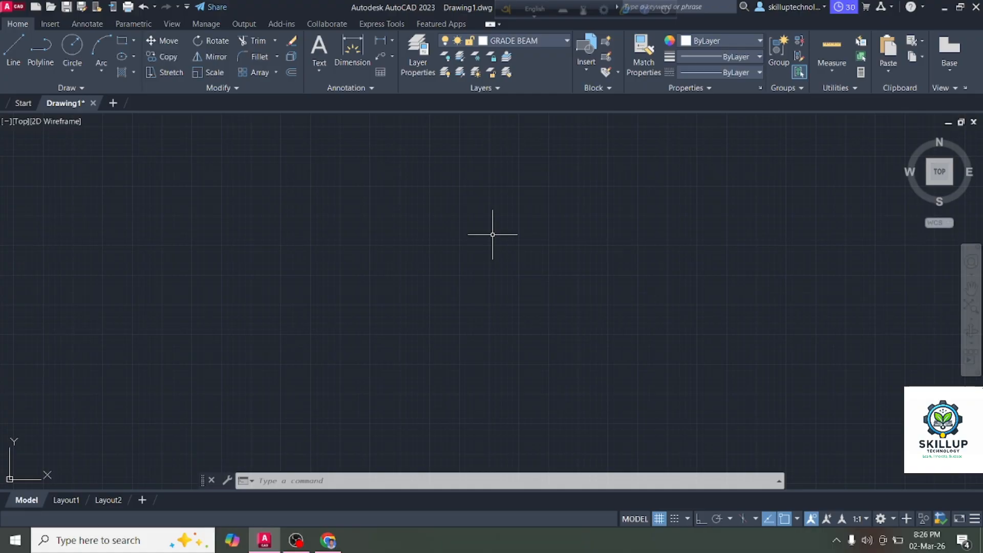
Draw an open zigzag polyline of six connected segments running from left to right across the drawing area
type("PL")
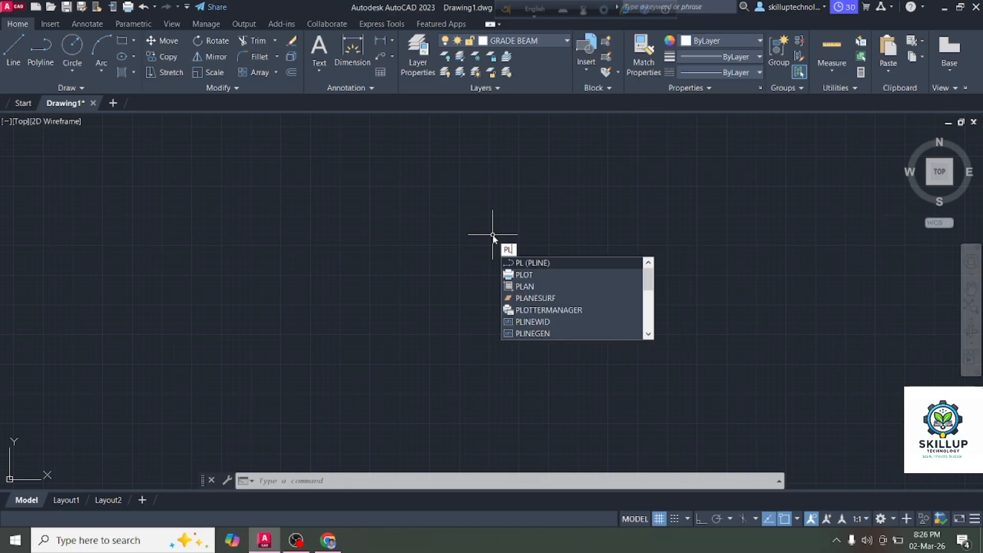
key("Return")
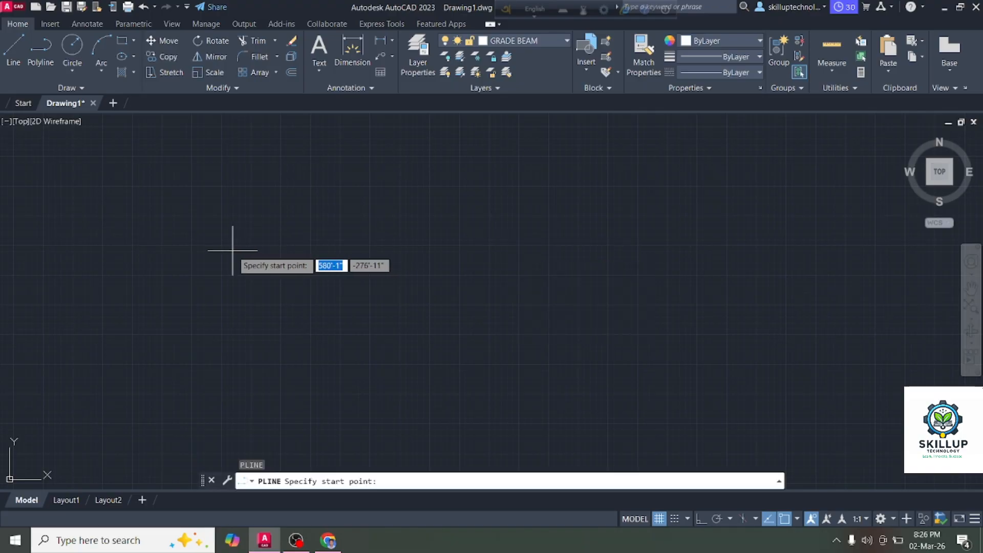
left_click(222, 262)
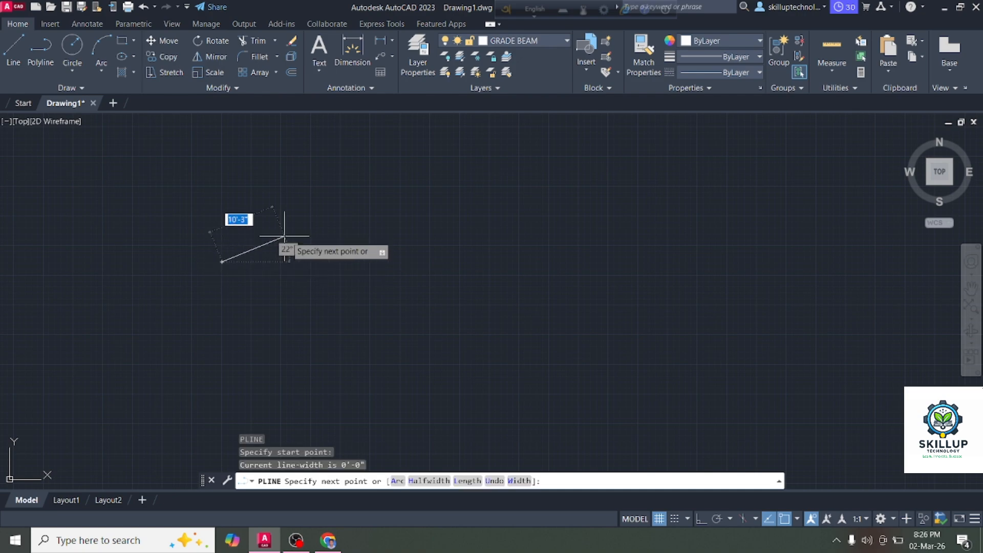
left_click(363, 242)
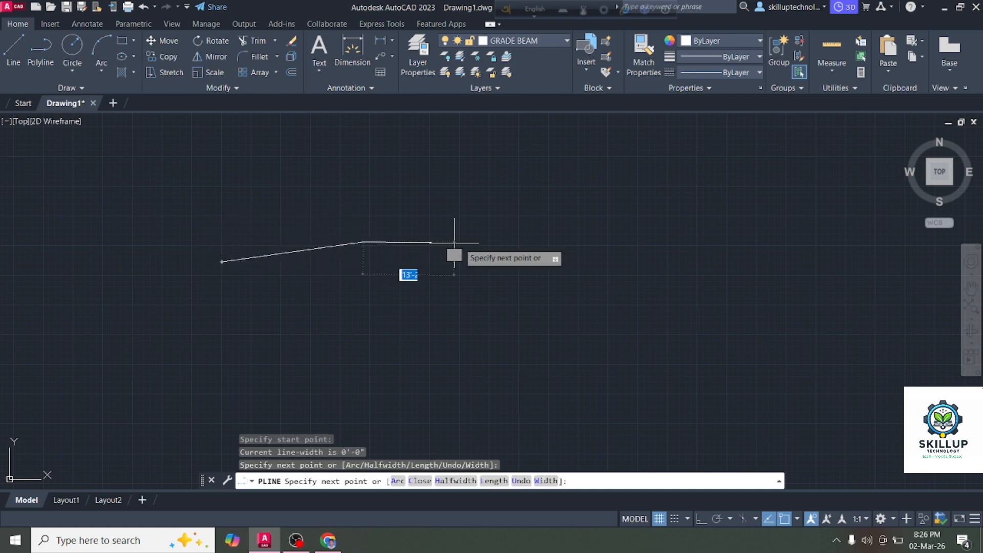
left_click(490, 249)
left_click(593, 223)
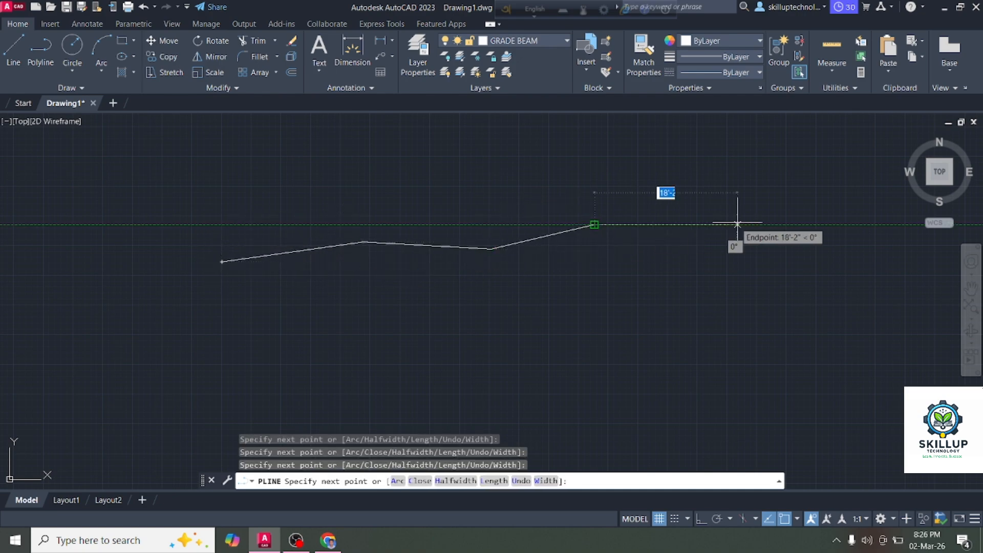
left_click(742, 237)
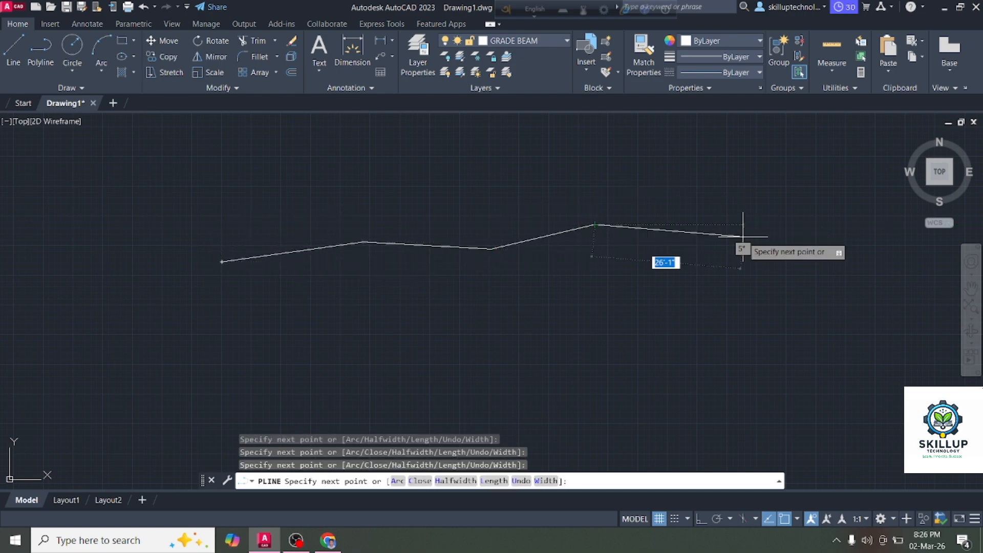
left_click(816, 221)
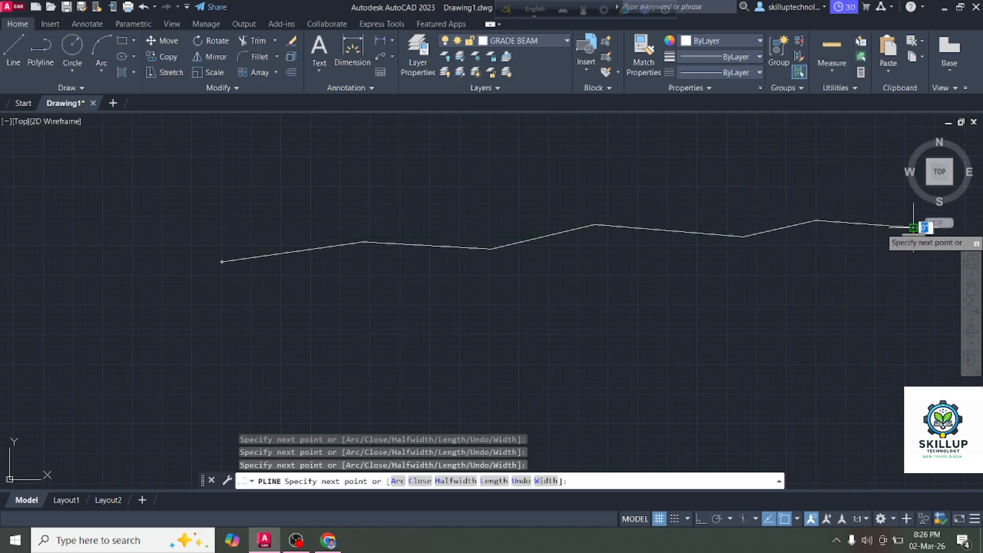
left_click(913, 227)
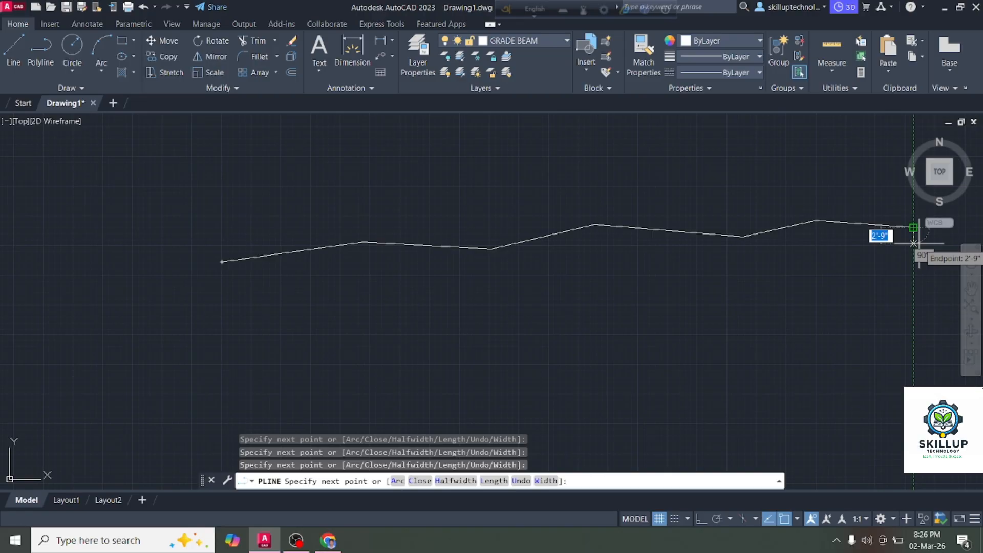
key("Return")
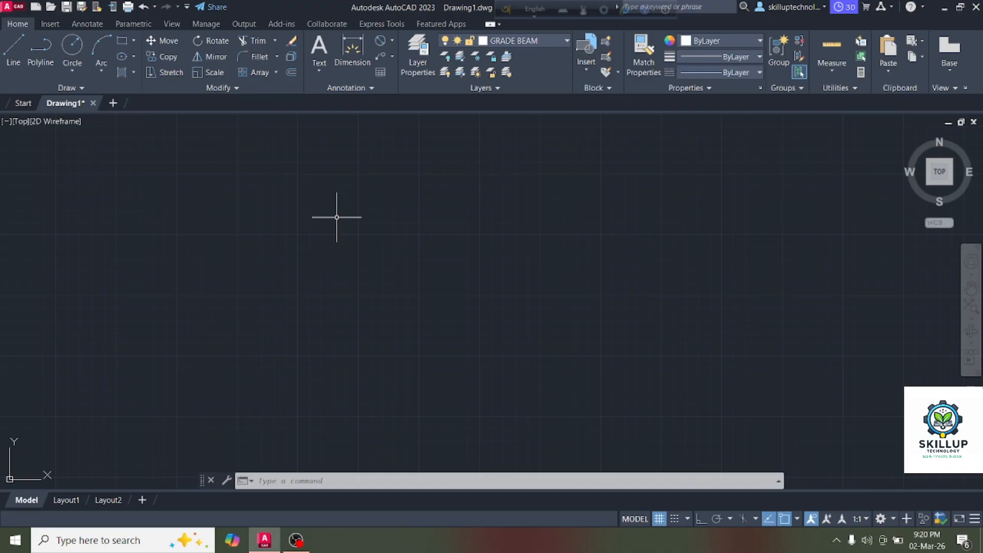
type("c")
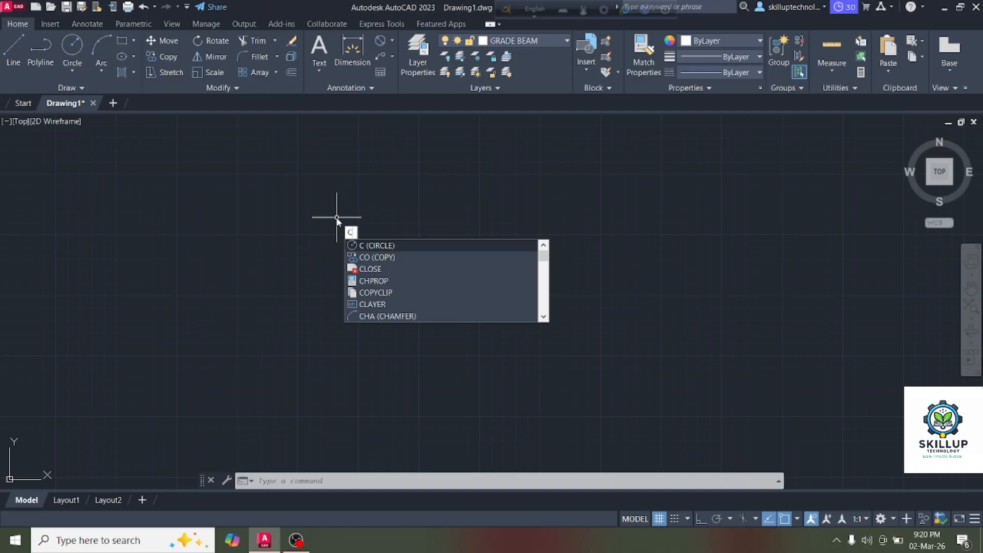
key("Return")
key("Escape")
Draw a circle with a 0.5' radius in the empty drawing area
type("c")
key("Return")
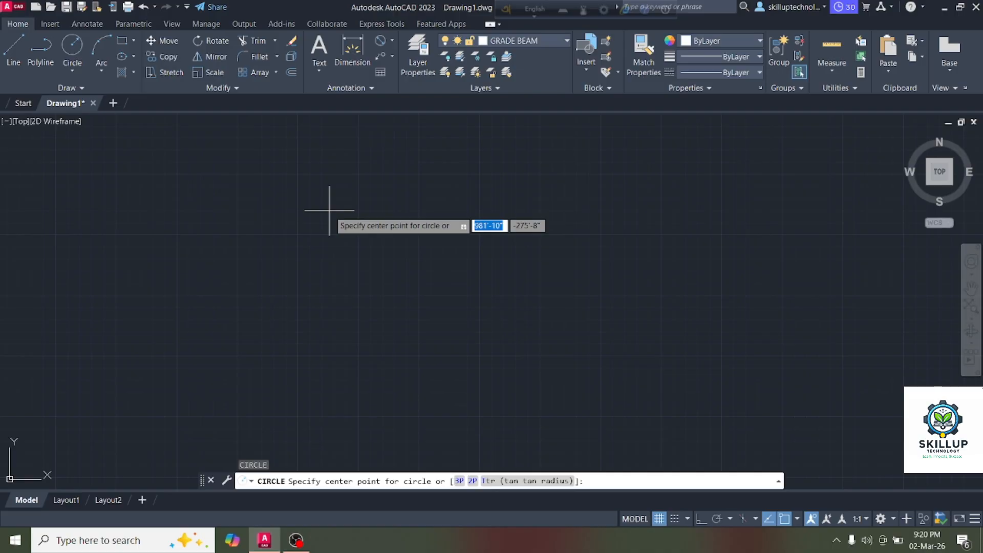
left_click(329, 210)
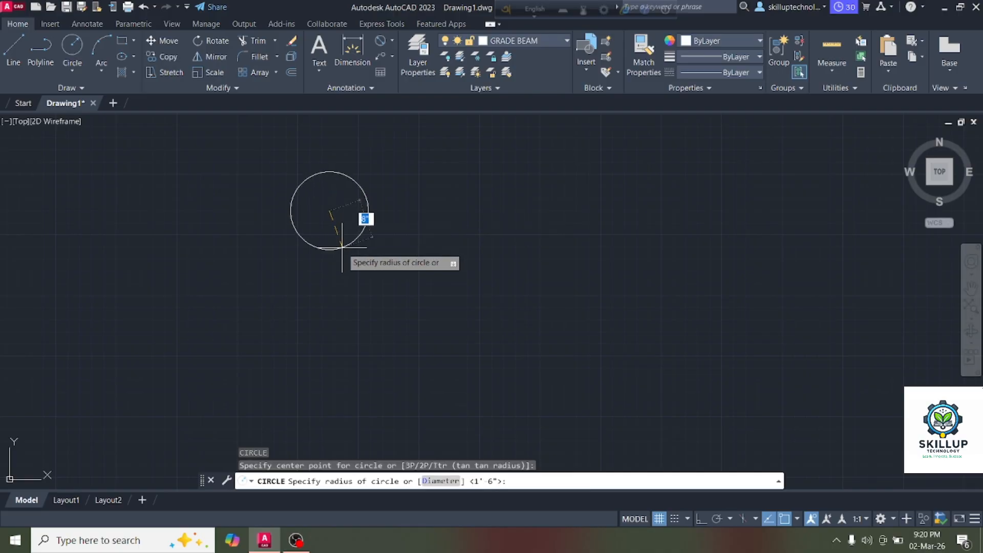
type("0.5'")
key("Return")
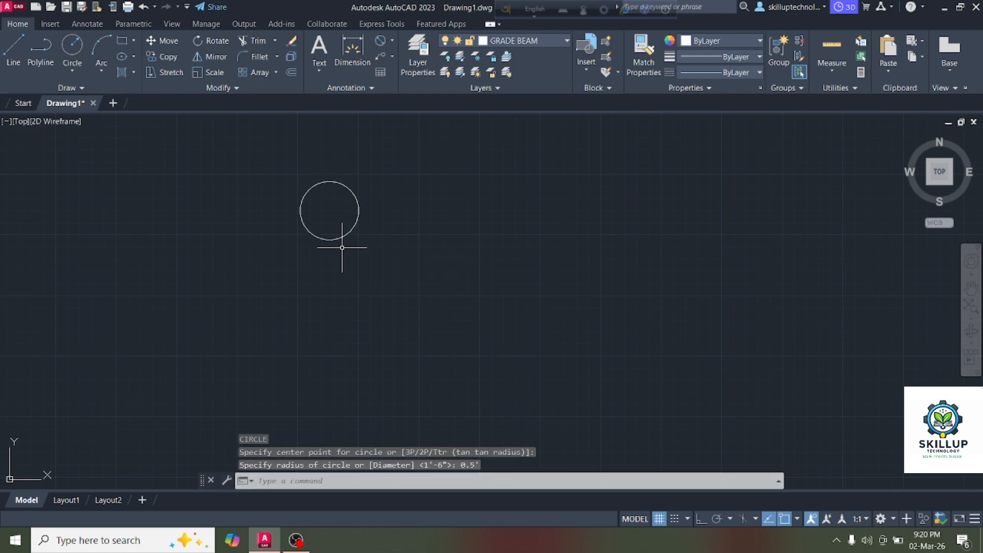
Dimension the circle's vertical diameter between its top and bottom quadrant points, placing the dimension line through the circle
left_click(352, 47)
key("Return")
left_click(329, 181)
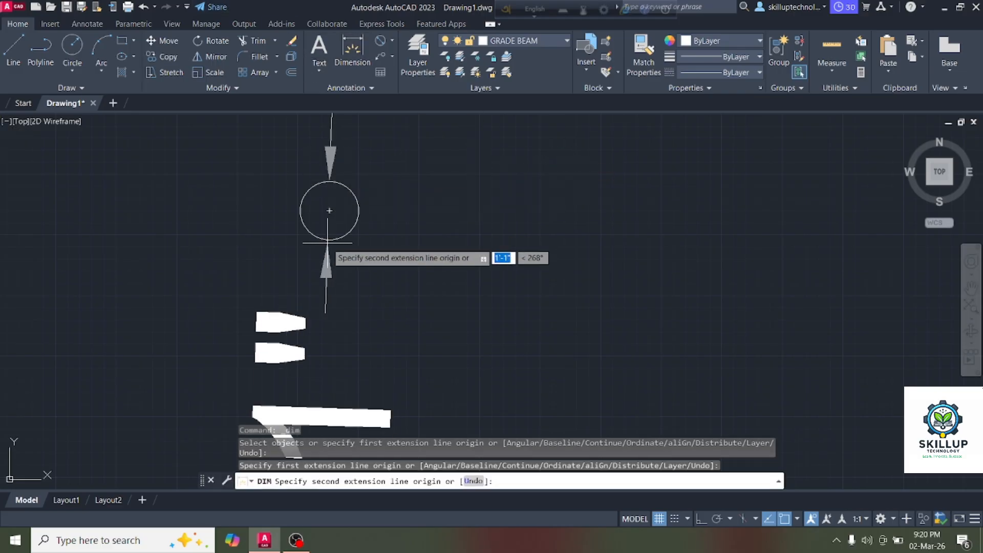
left_click(329, 240)
left_click(327, 215)
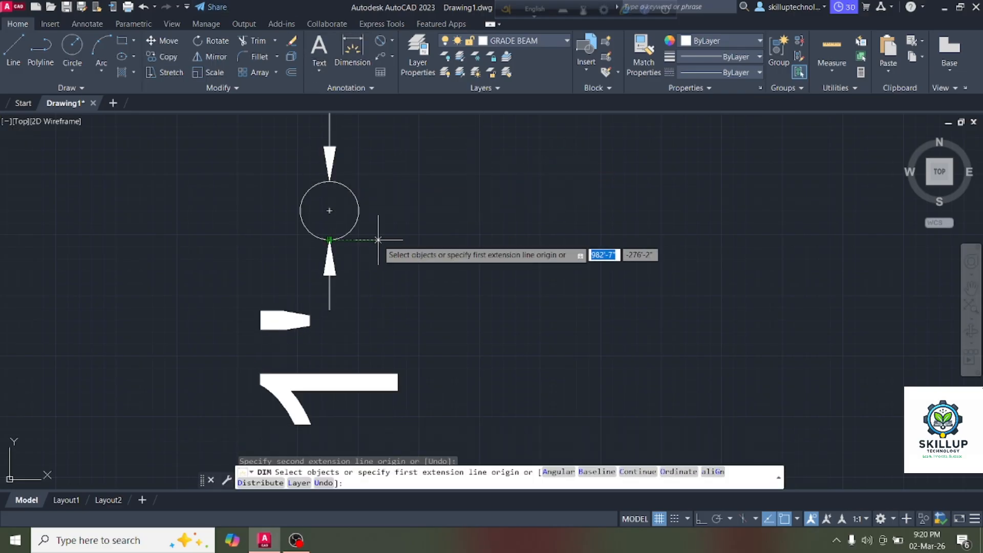
key("Escape")
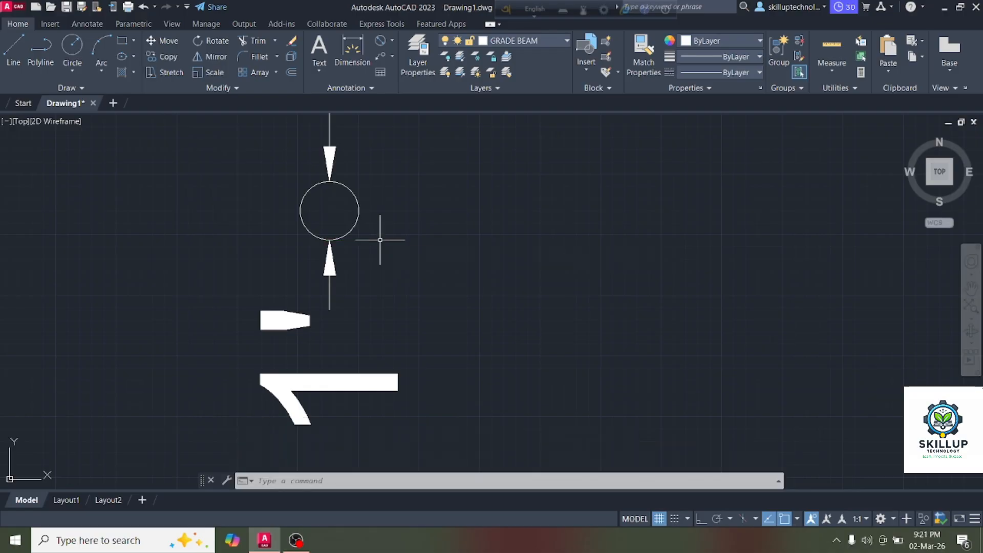
Draw a second circle with a 1.5' radius to the right of the dimensioned circle
type("c")
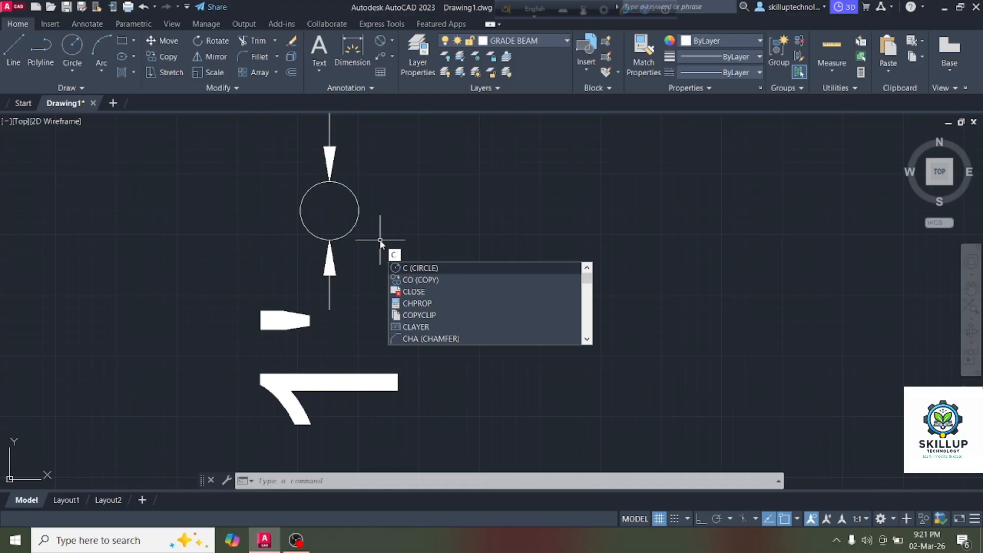
key("Return")
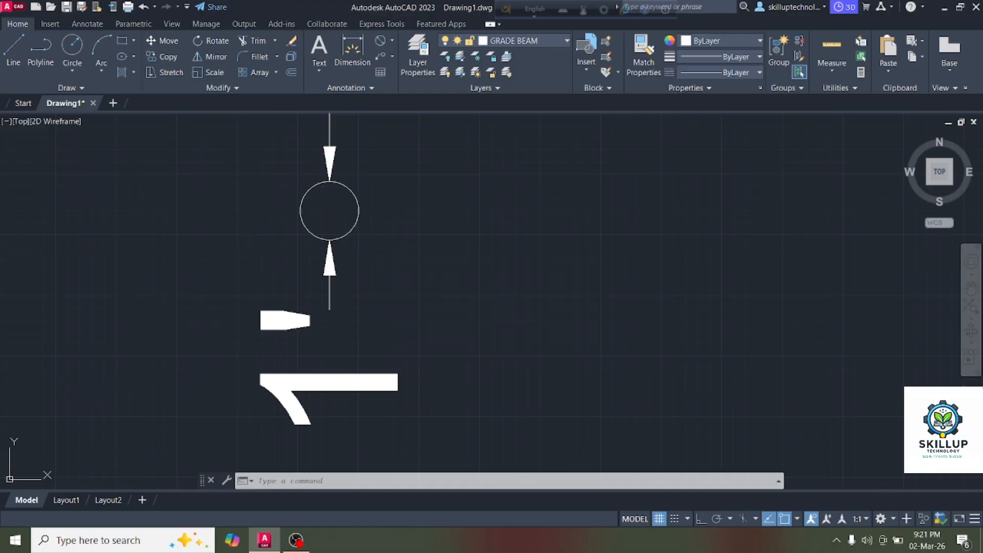
left_click(472, 215)
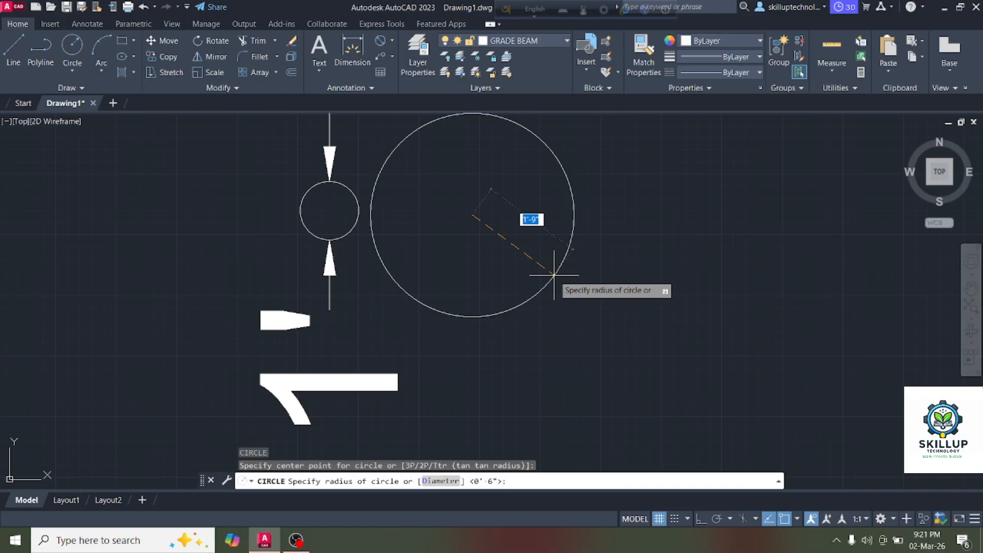
type("1.5")
key("Return")
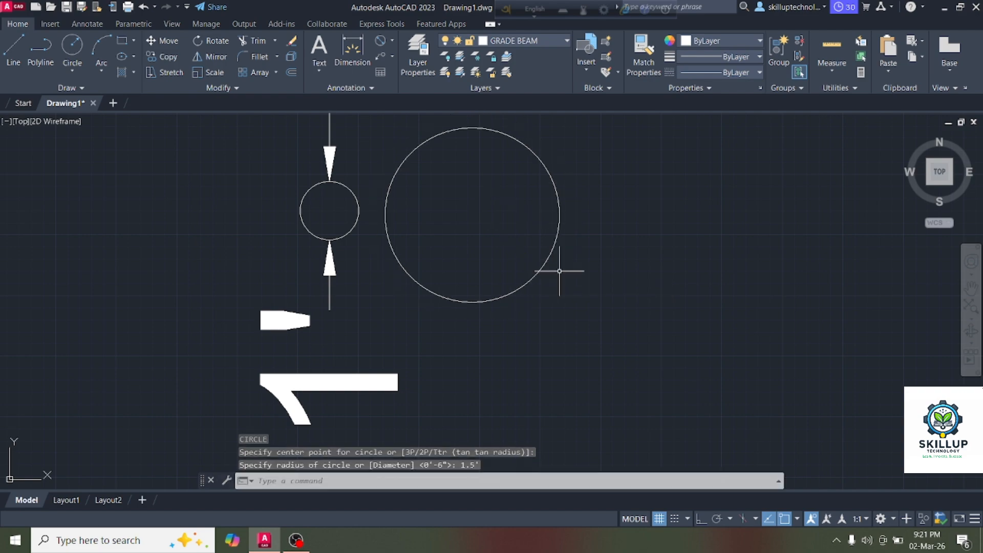
Dimension the larger circle's vertical diameter between its top and bottom quadrant points
left_click(354, 48)
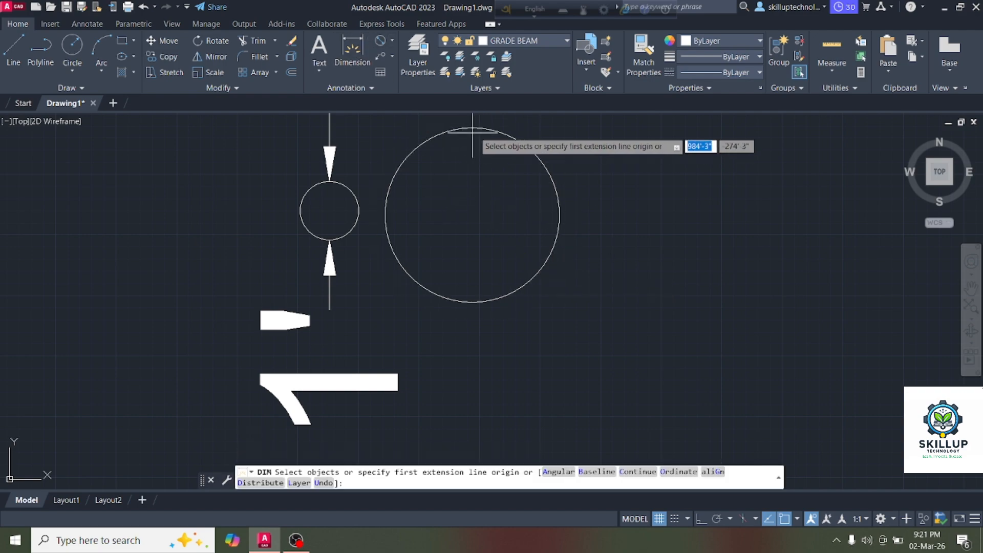
left_click(472, 127)
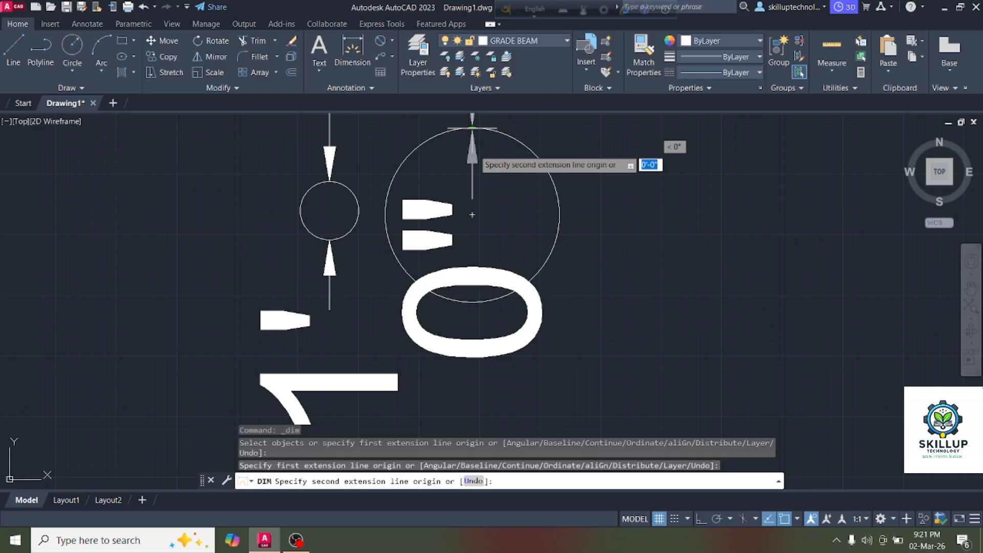
left_click(472, 302)
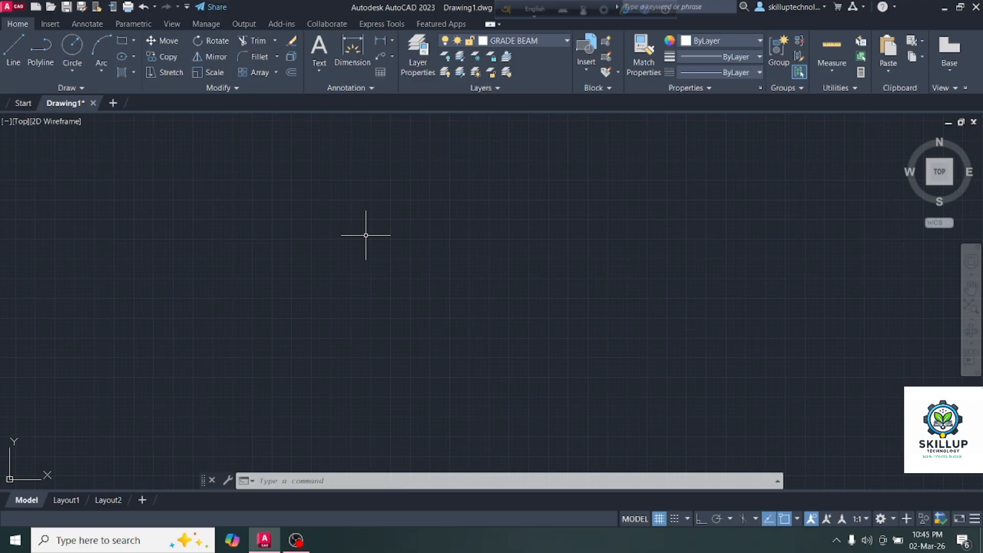
Draw a freehand rectangle about 57' wide and 23' high with the Rectangle command
type("rec")
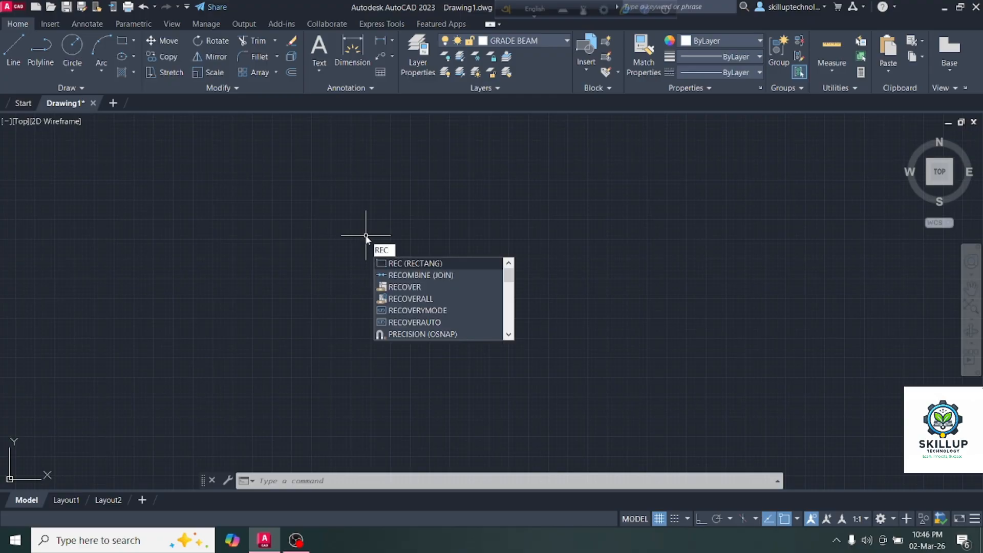
key("Return")
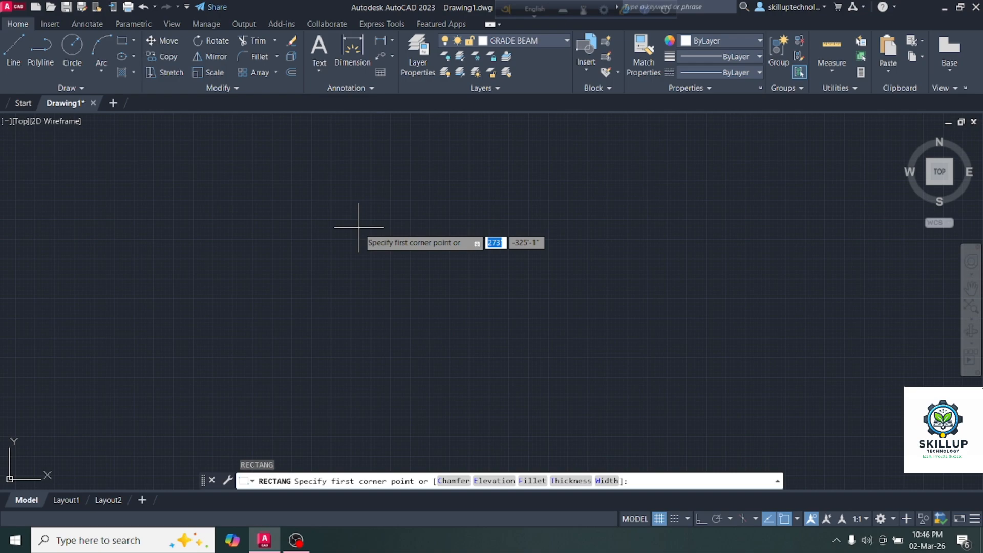
left_click(318, 218)
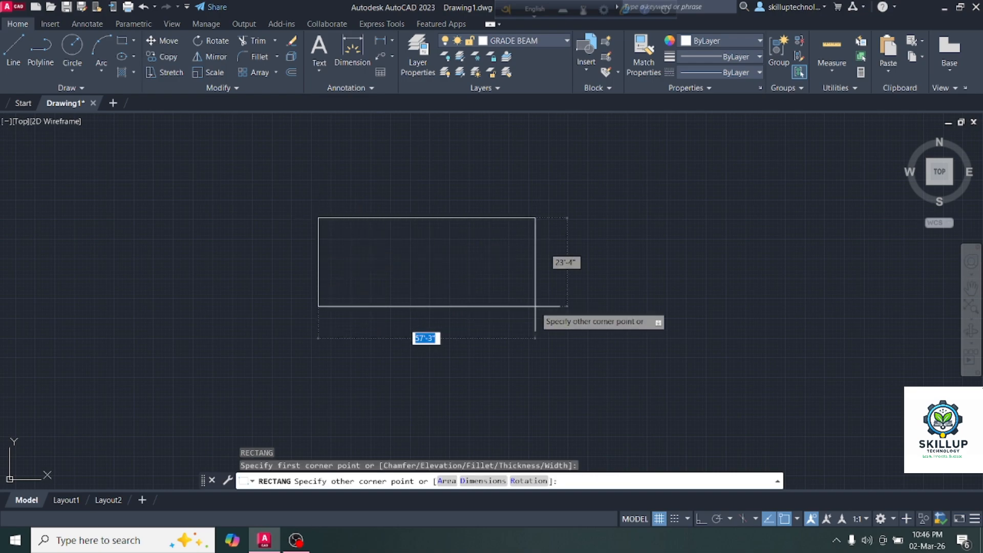
left_click(536, 306)
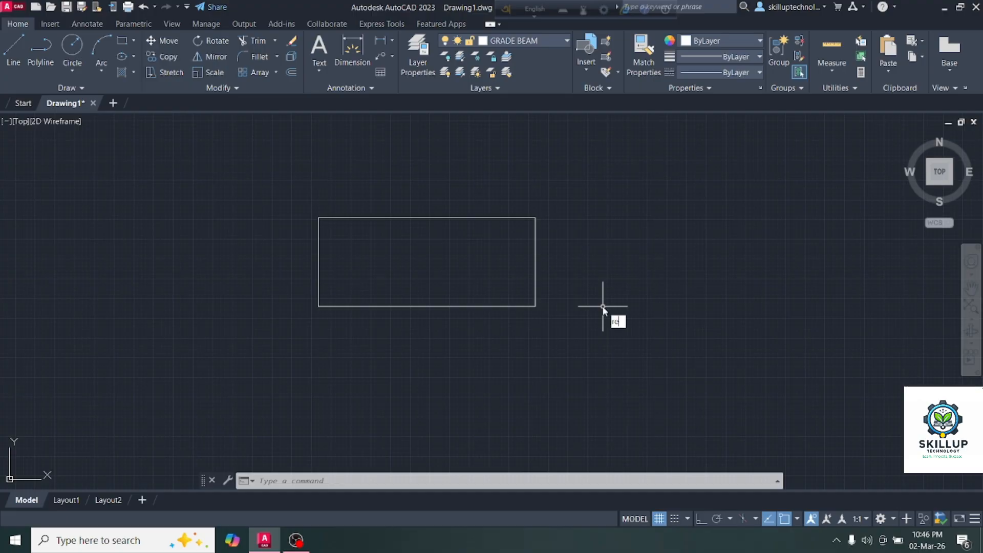
Draw a 3' by 2' rectangle to the right of the large rectangle
type("c")
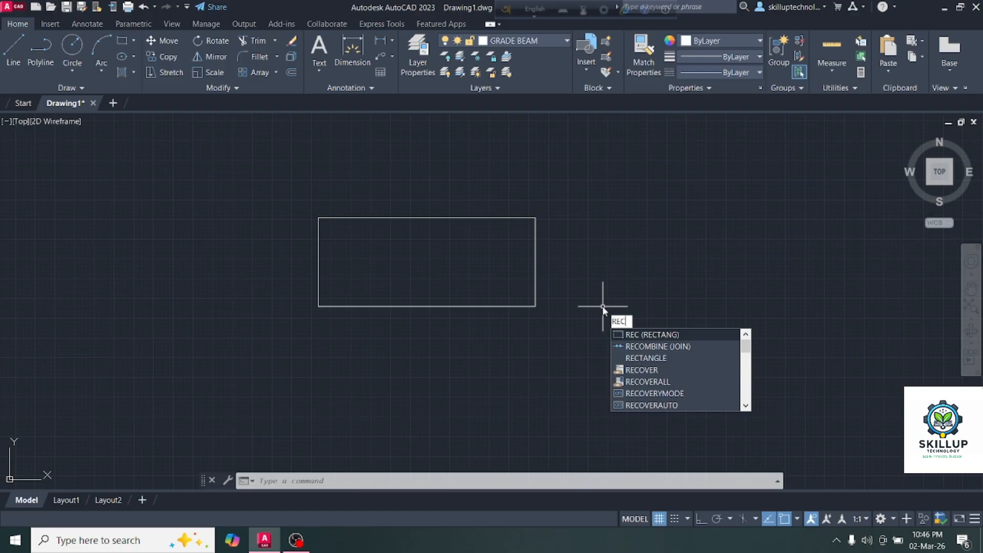
key("Return")
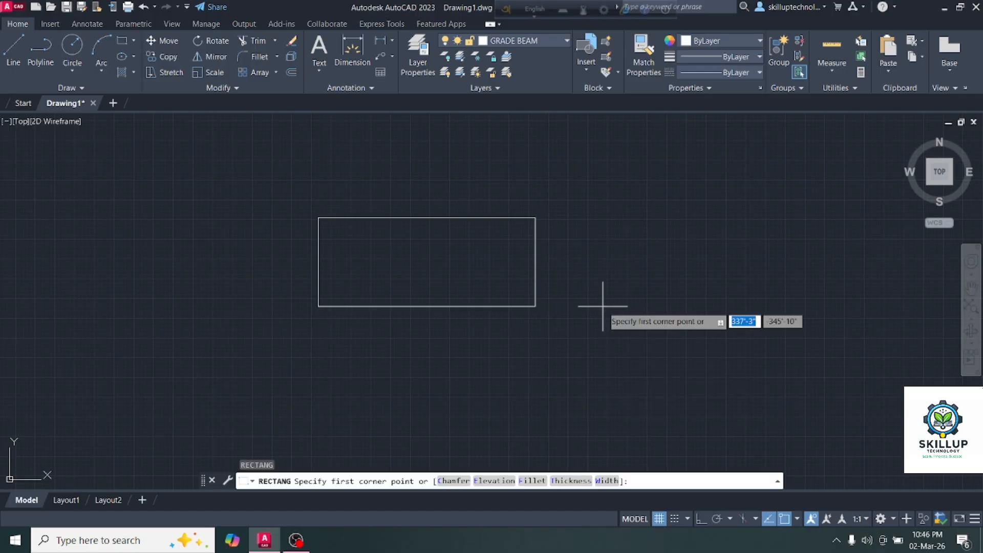
left_click(630, 223)
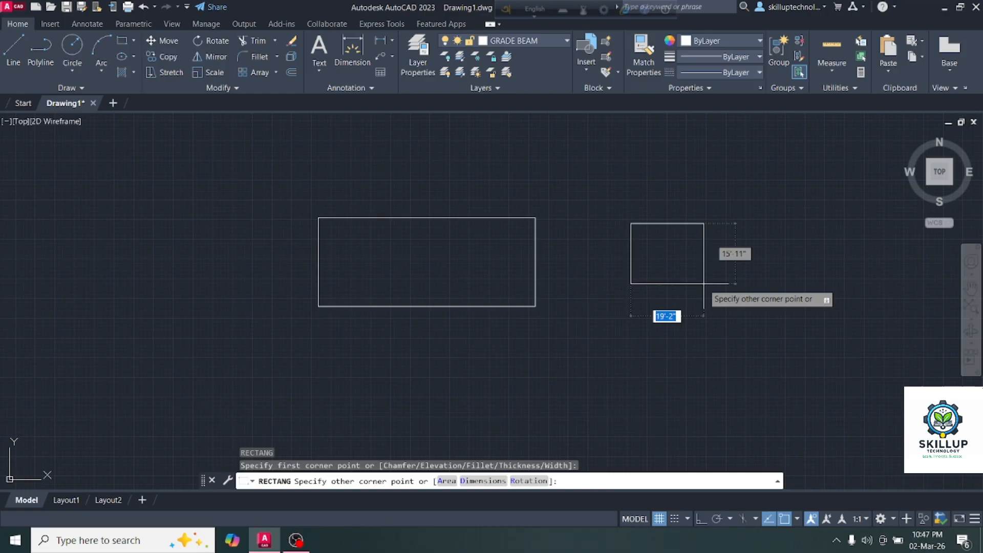
type("34")
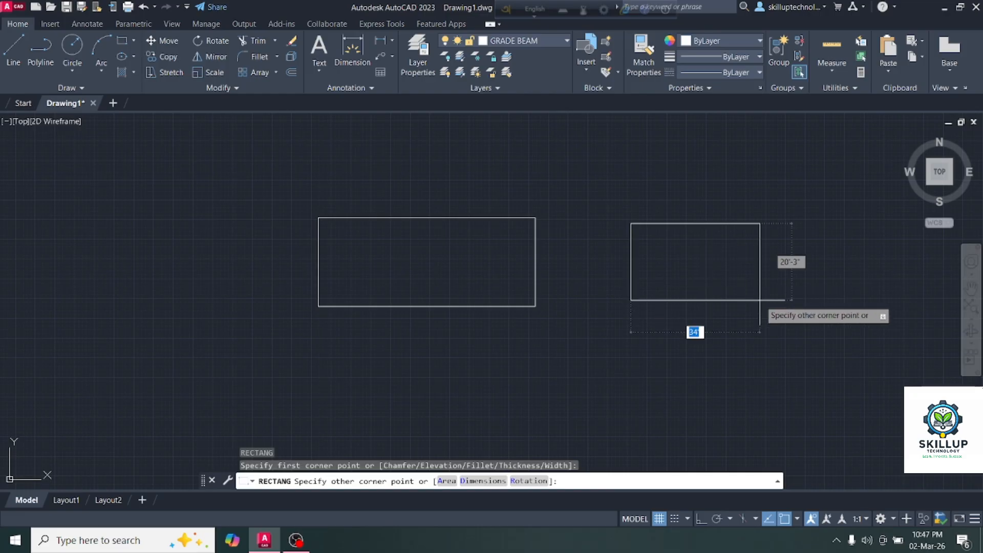
type("3'")
key("Tab")
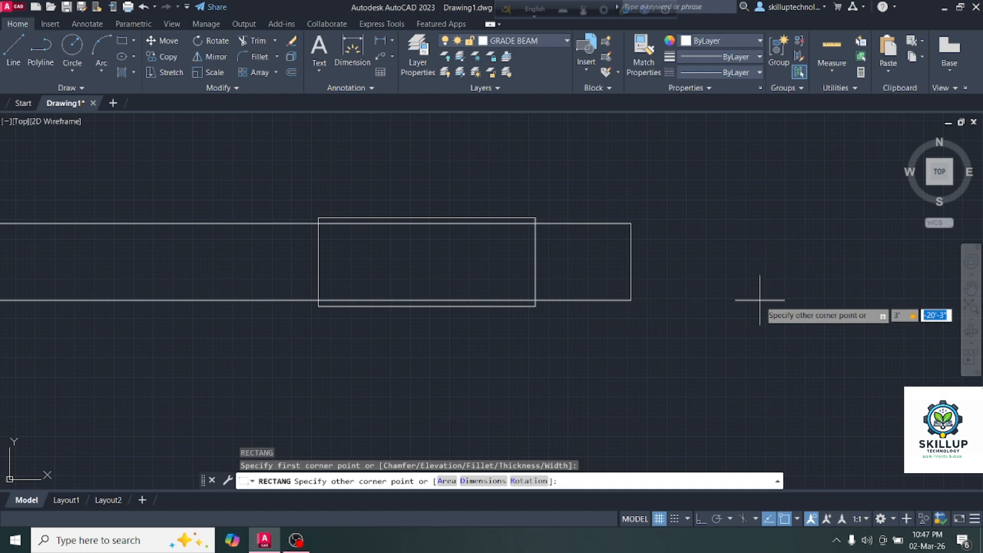
type("2")
key("Return")
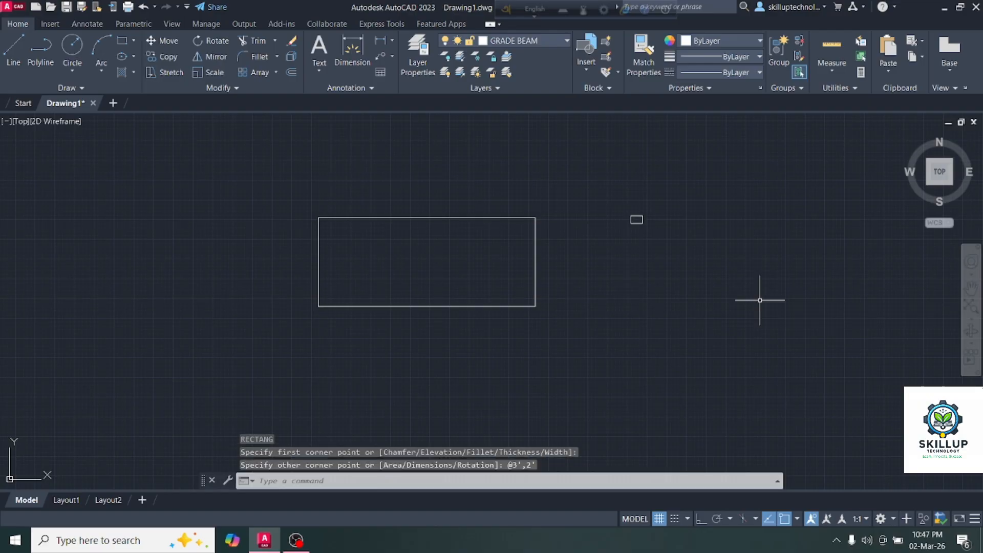
scroll(651, 219, "down", 5)
scroll(582, 215, "up", 10)
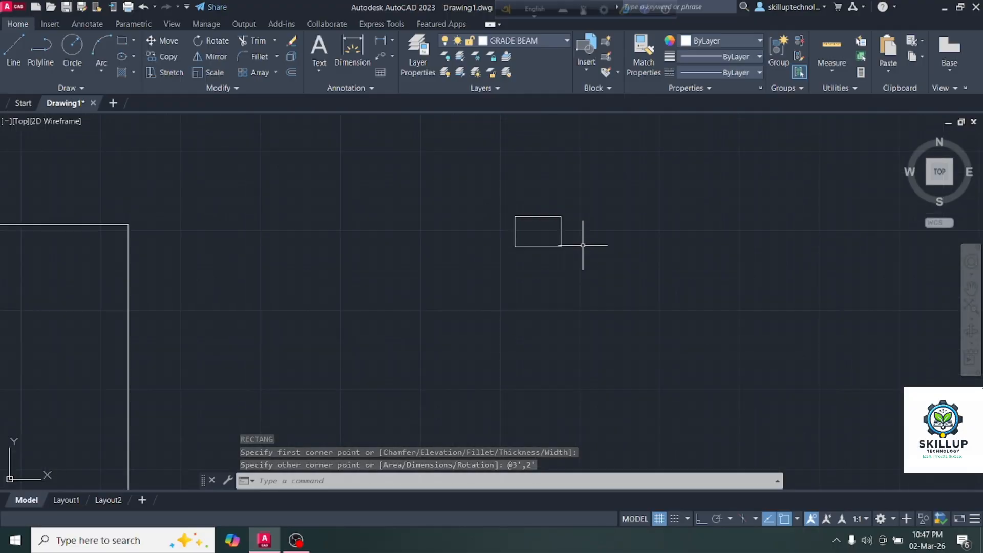
scroll(577, 200, "up", 2)
scroll(561, 213, "up", 2)
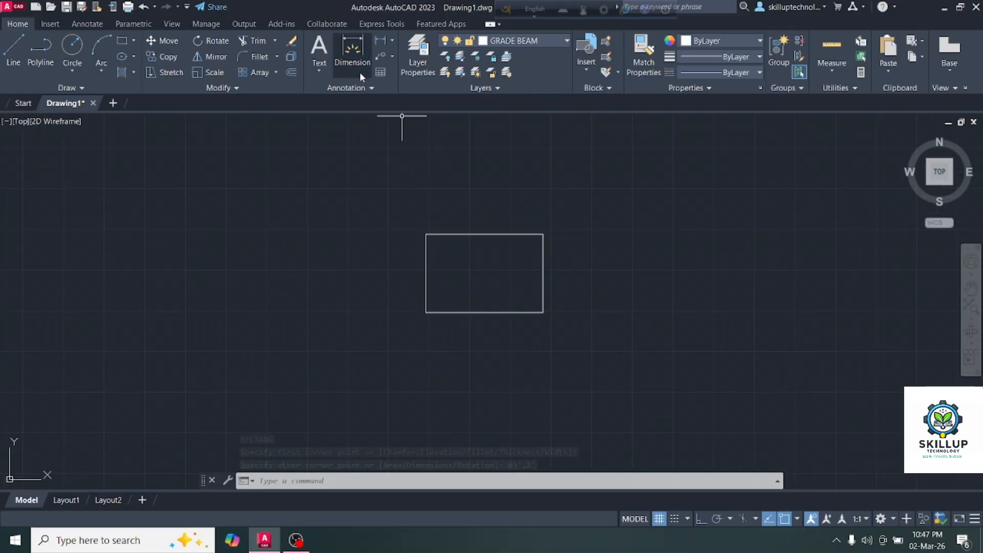
Dimension the 3' by 2' rectangle's width above its top edge and its height beside its right edge
left_click(358, 47)
left_click(425, 233)
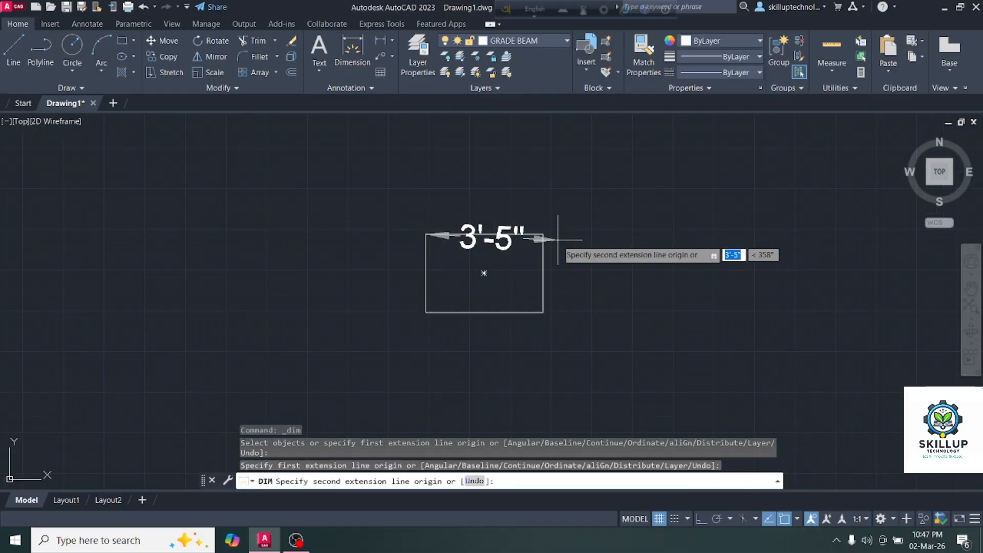
left_click(543, 234)
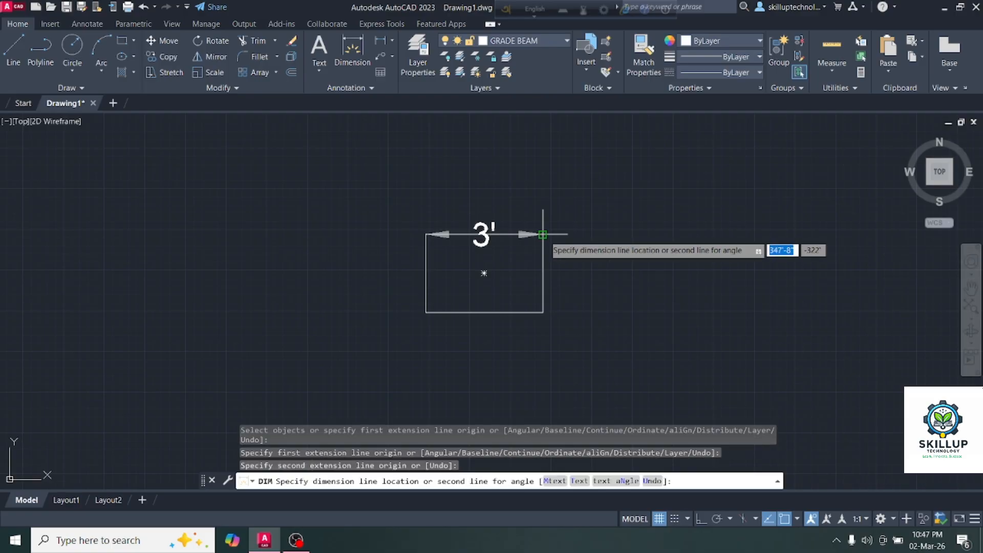
left_click(544, 217)
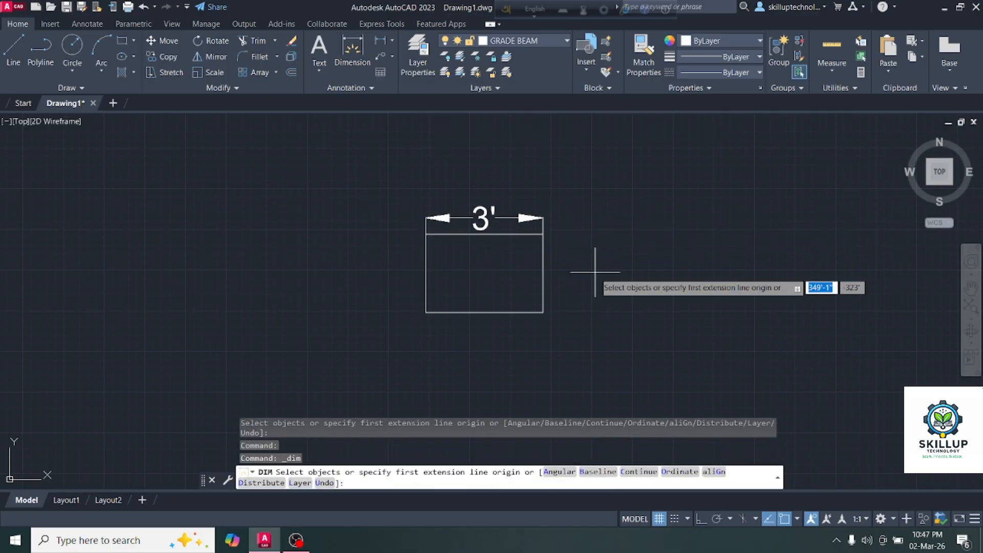
left_click(542, 234)
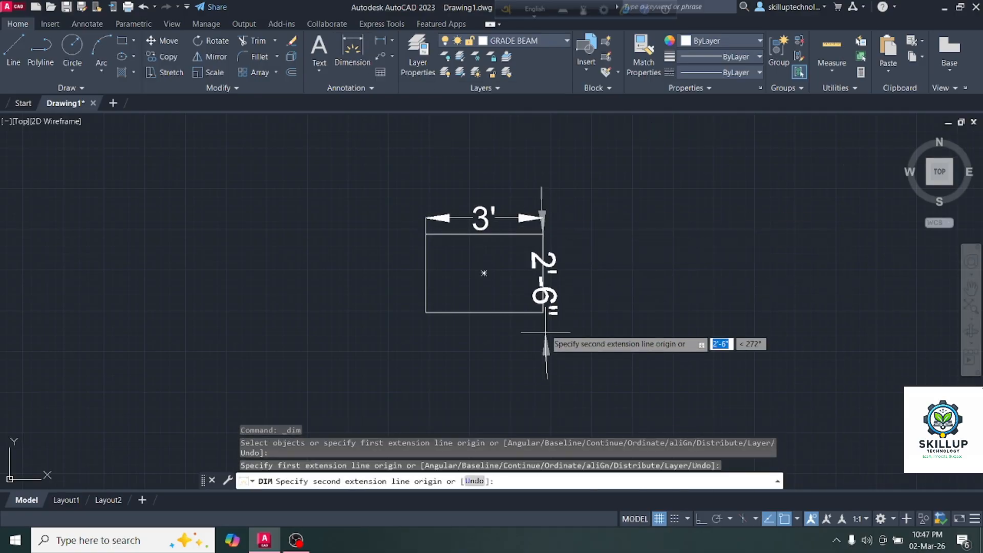
left_click(543, 312)
left_click(563, 308)
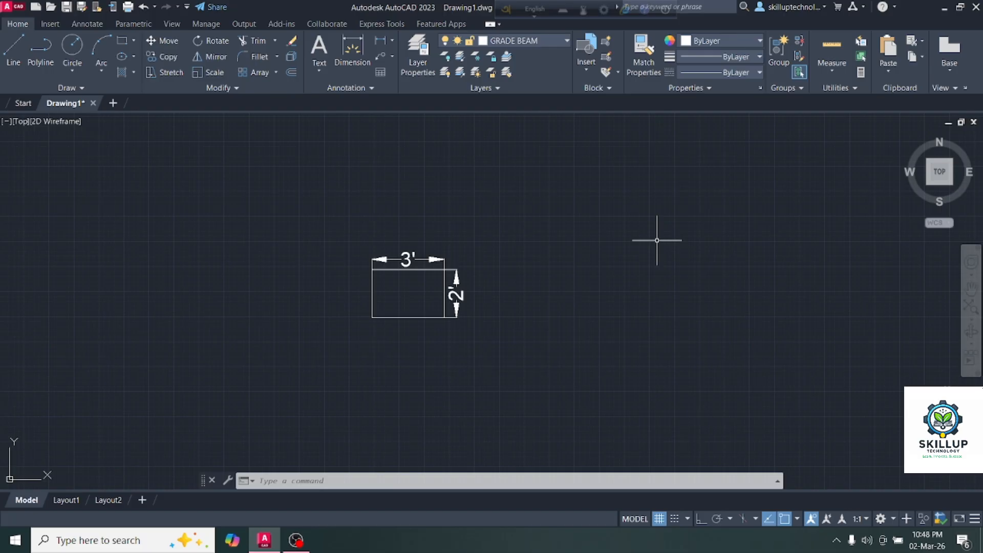
Move the rectangle with both its dimensions about 9'-6" horizontally to the right, using its lower-left corner as base point
type("M")
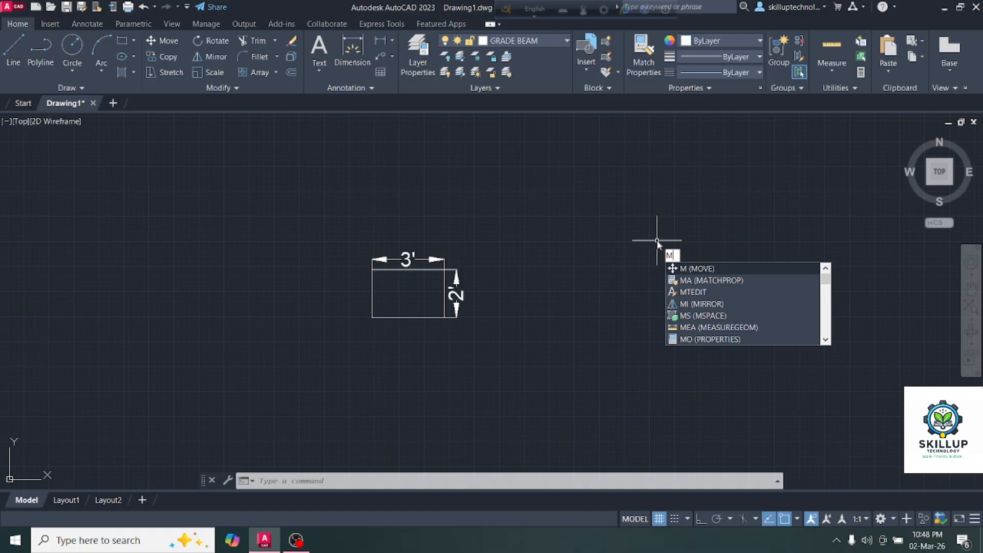
key("Return")
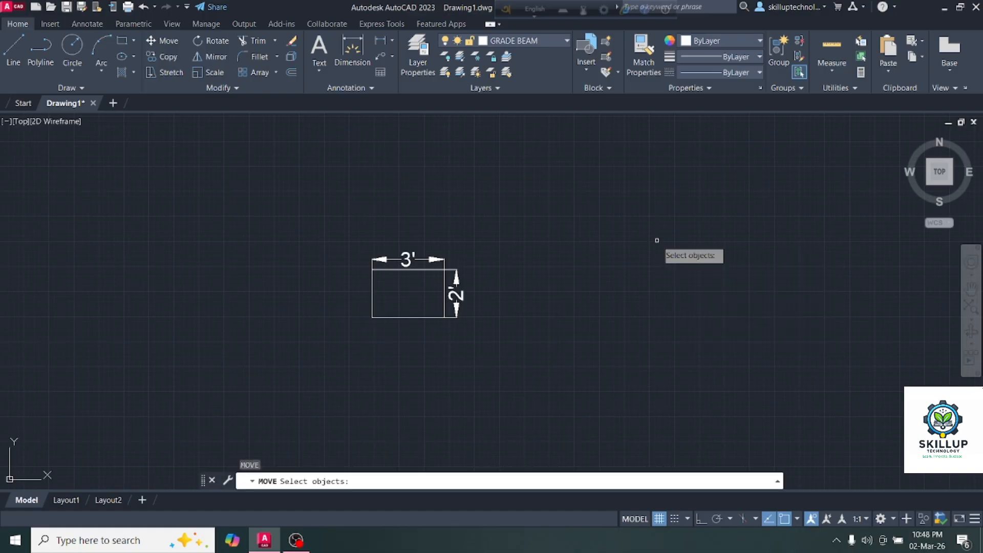
left_click_drag(341, 241, 562, 387)
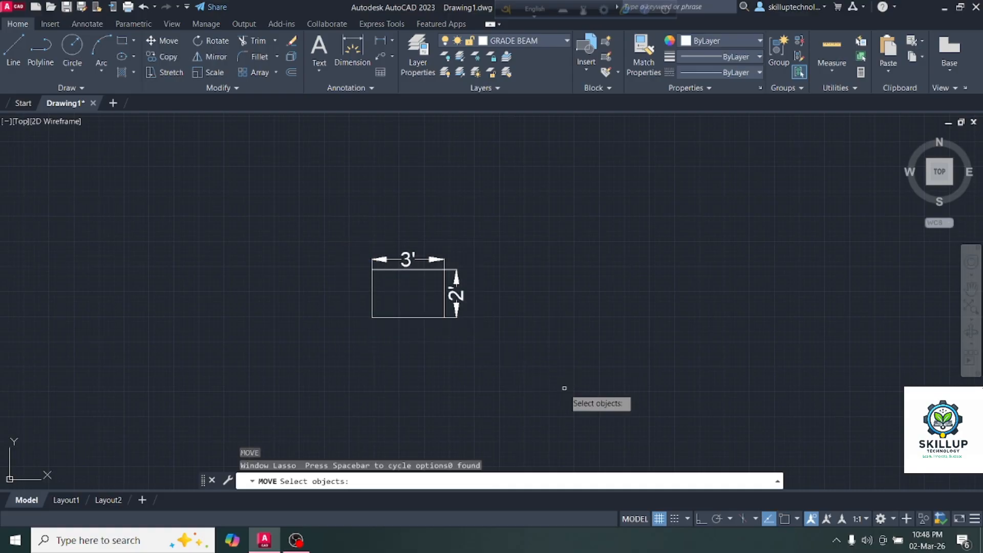
left_click(317, 223)
left_click(530, 377)
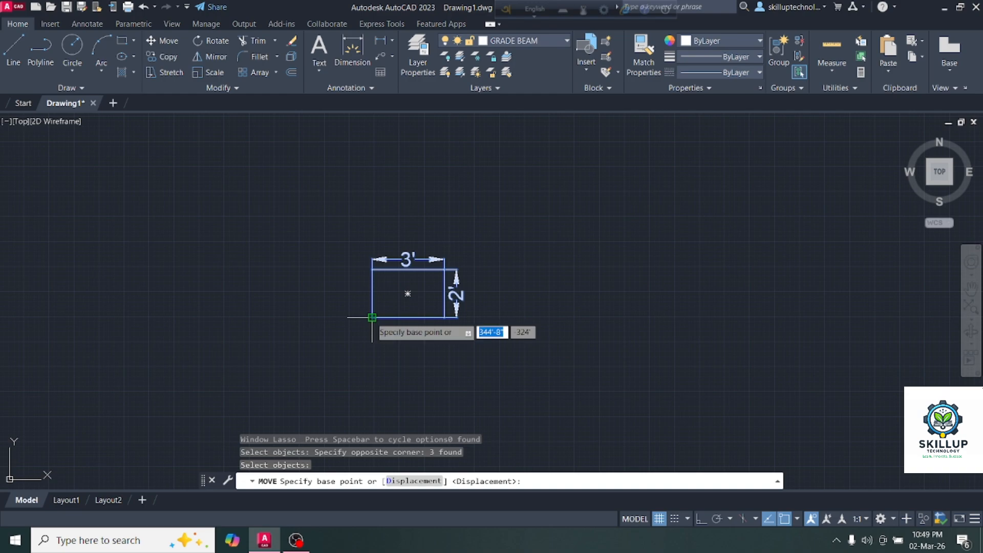
left_click(372, 317)
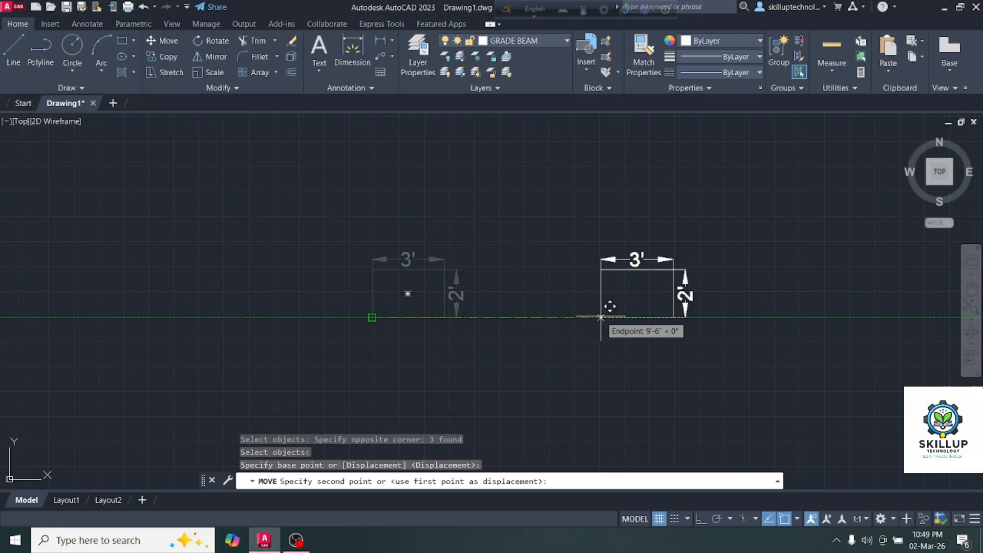
left_click(600, 317)
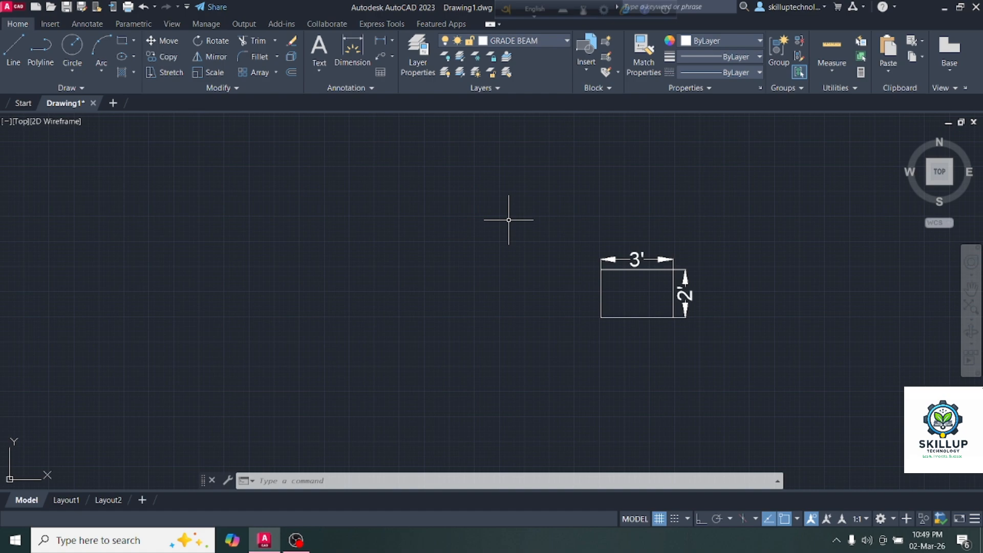
Copy the dimensioned rectangle from its lower-left corner, placing three copies in a row to its left and two in a row above
type("CO")
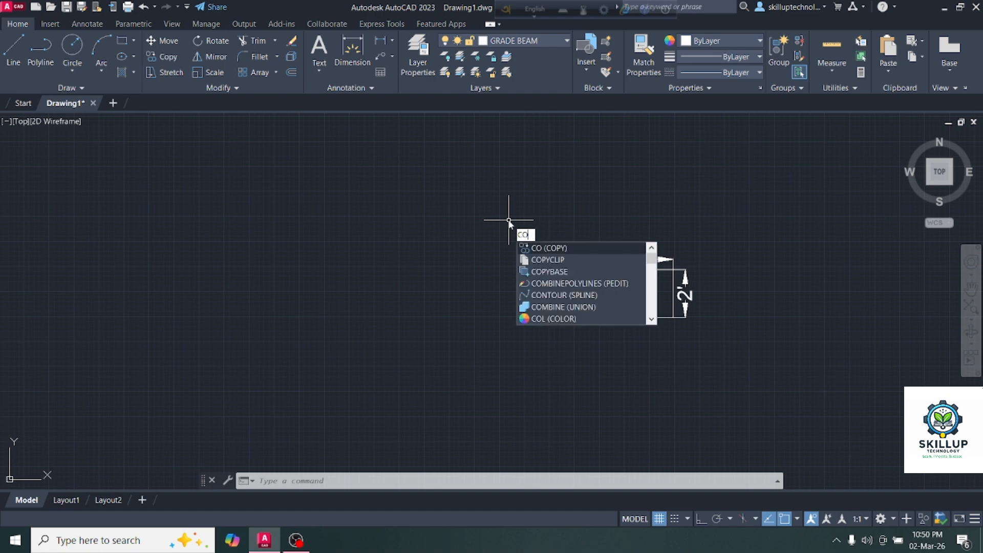
key("Return")
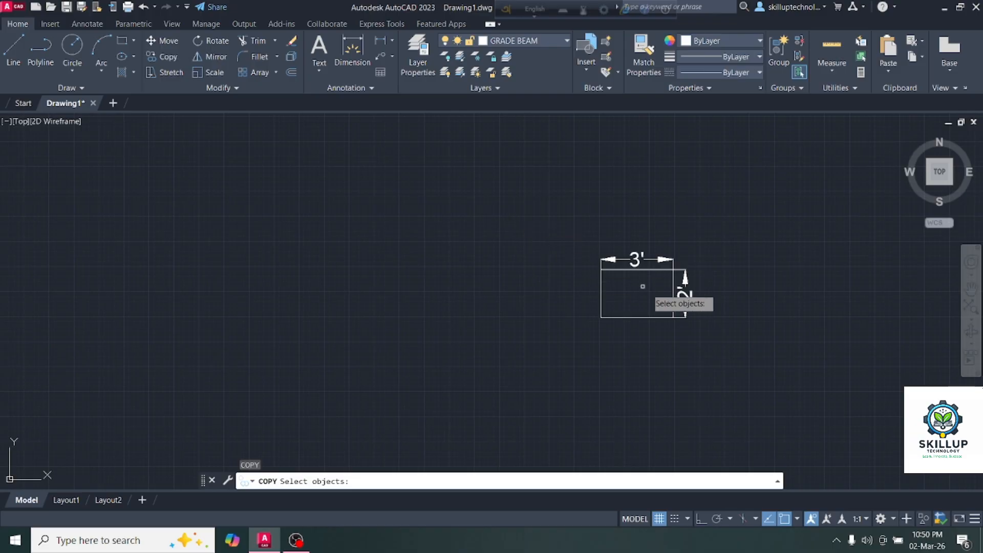
left_click(711, 343)
left_click(555, 226)
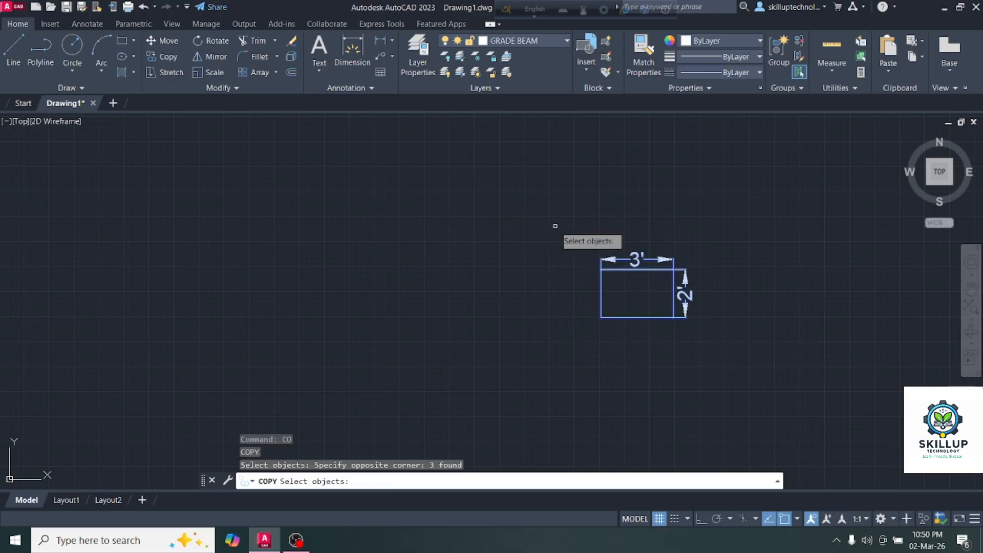
key("Return")
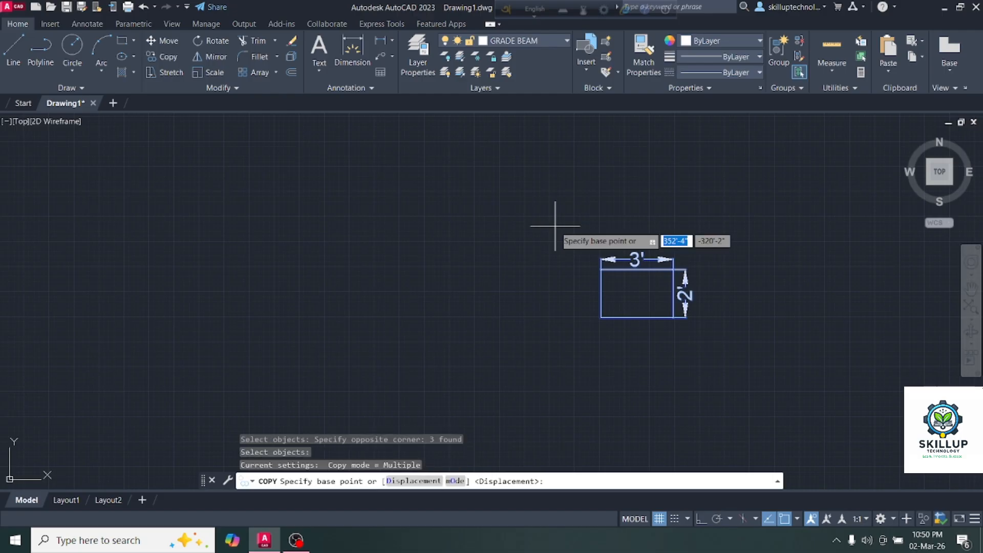
left_click(600, 317)
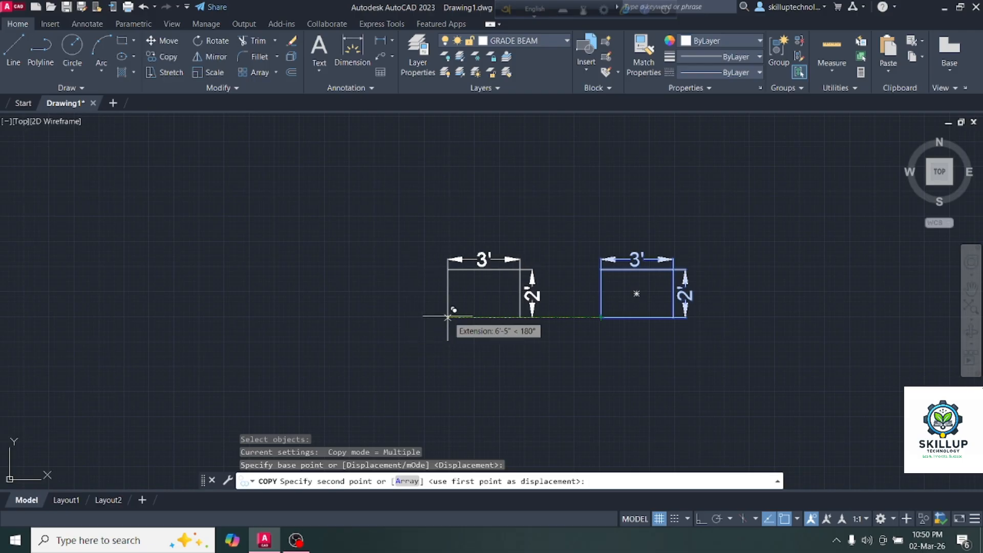
left_click(450, 317)
left_click(298, 319)
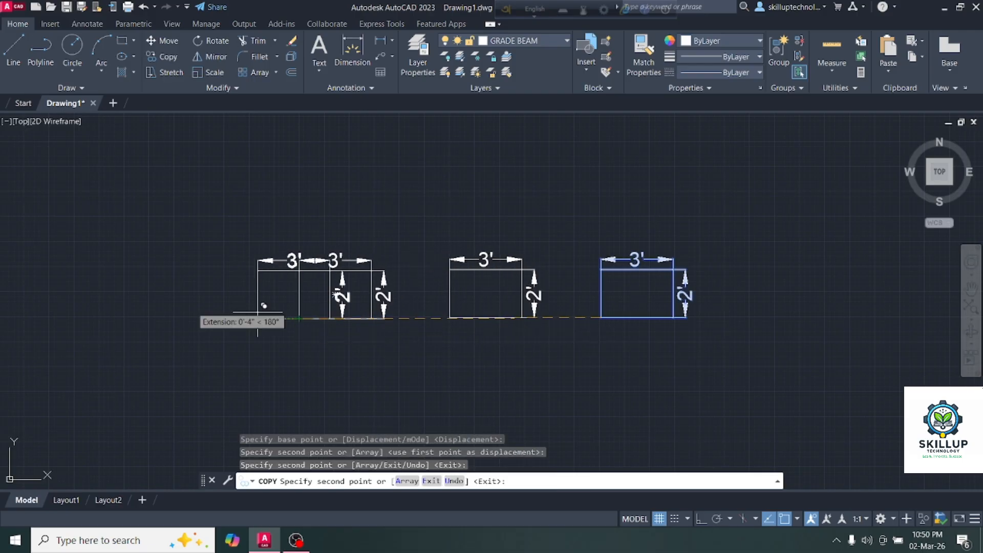
left_click(137, 319)
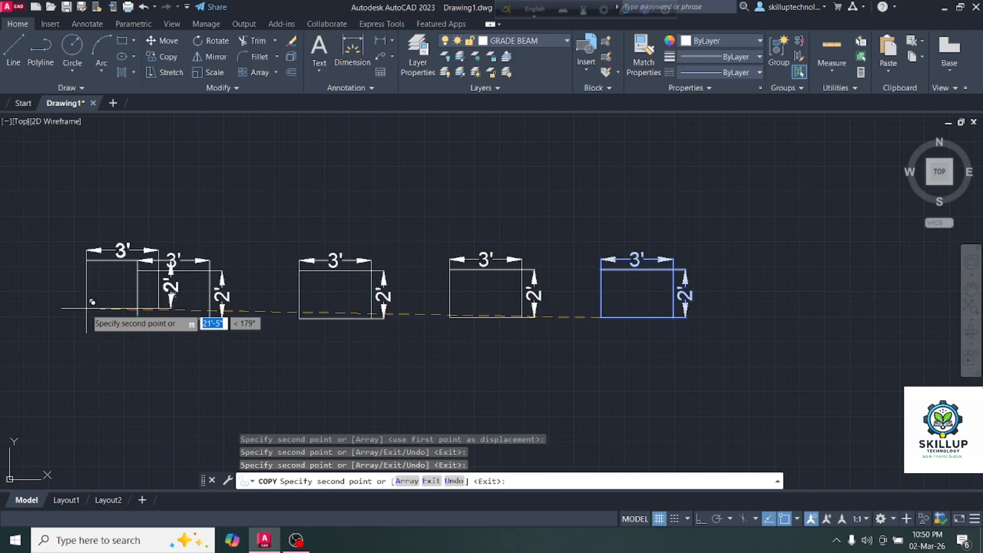
left_click(159, 206)
left_click(370, 202)
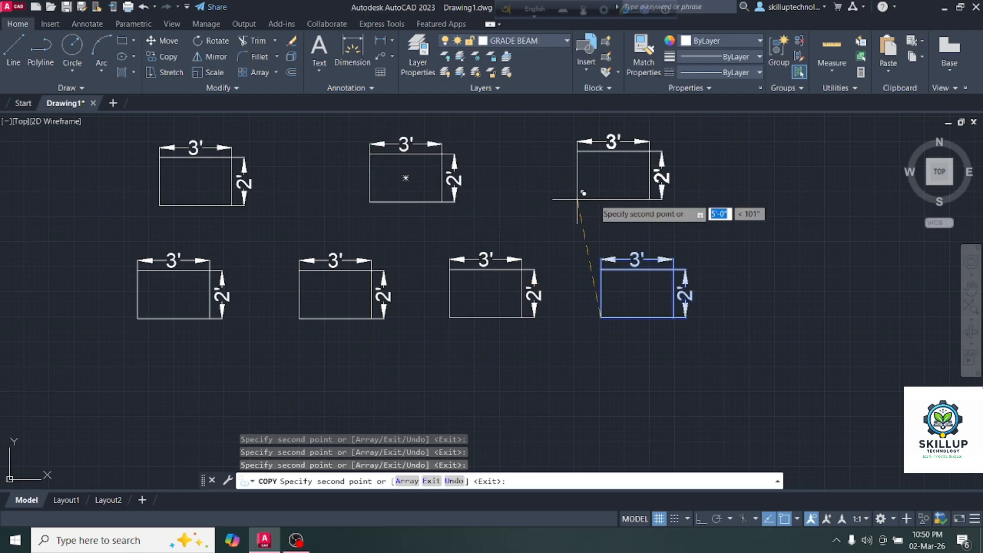